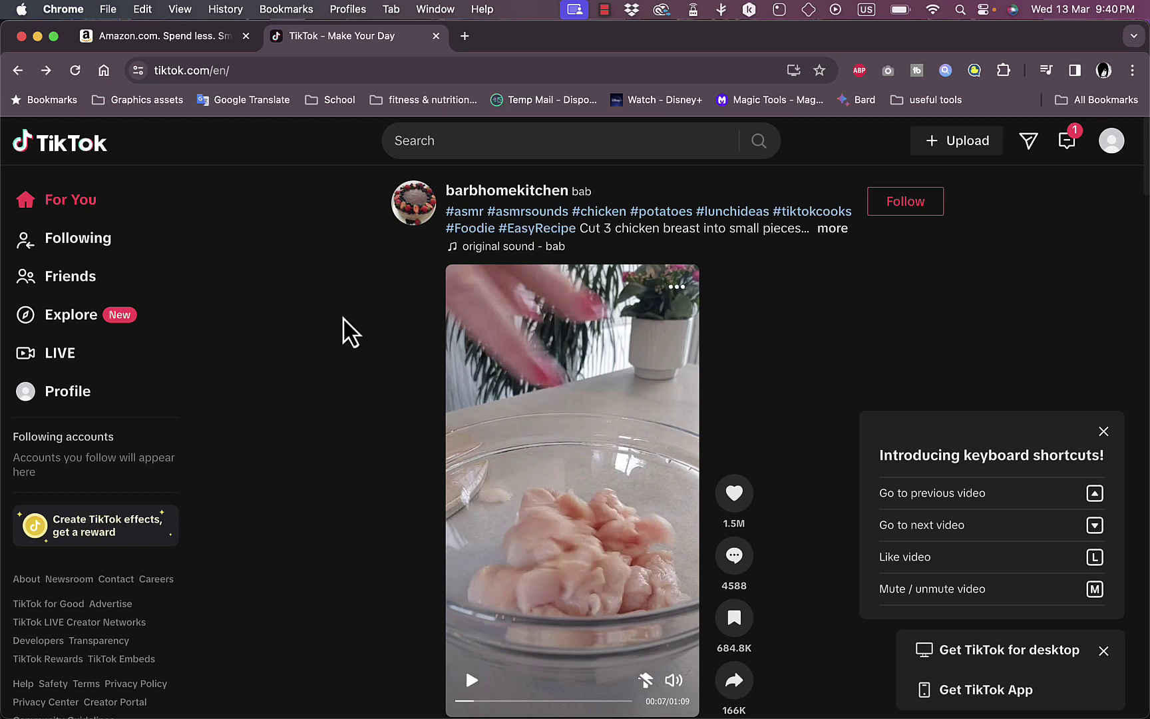
Switch between the Amazon and TikTok tabs, ending back on the Amazon homepage
click(179, 36)
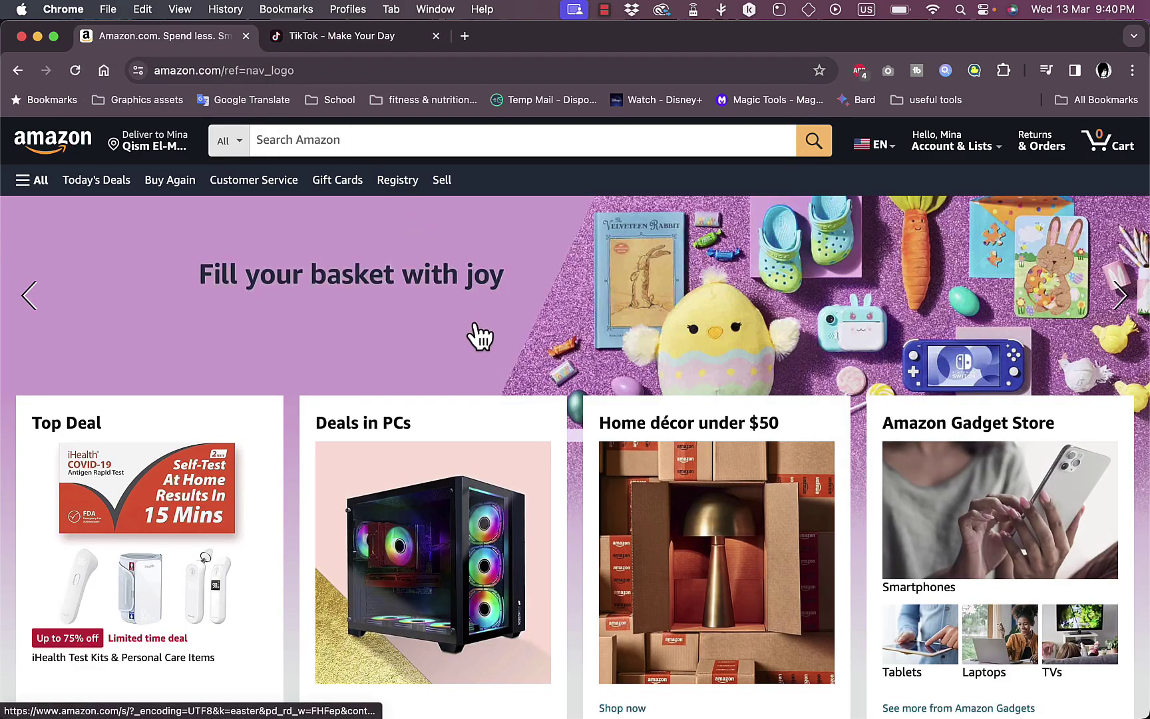
scroll(479, 336, down, 3)
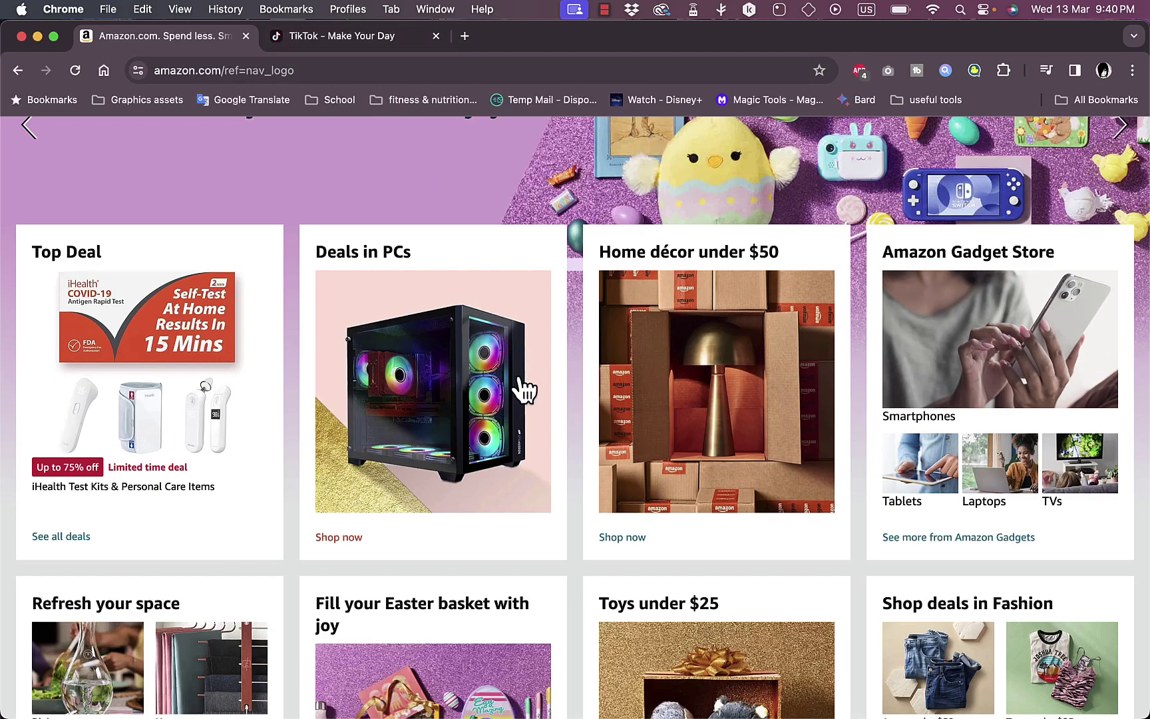
scroll(521, 386, down, 2)
scroll(524, 388, down, 2)
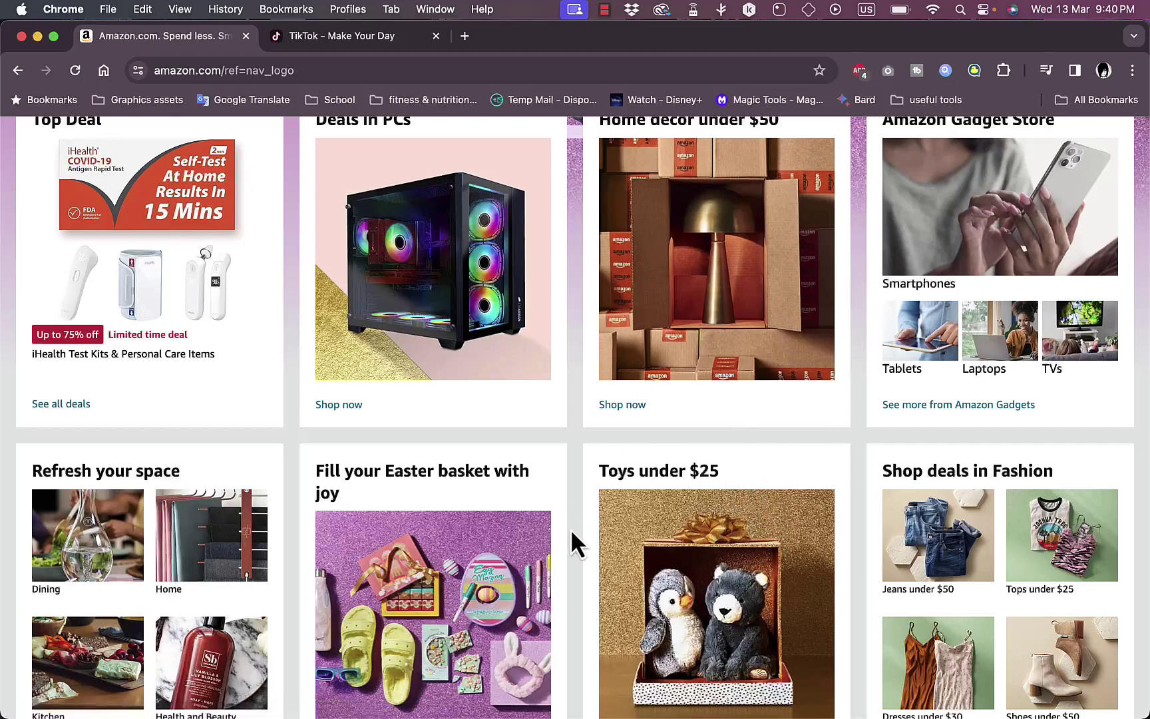
click(356, 41)
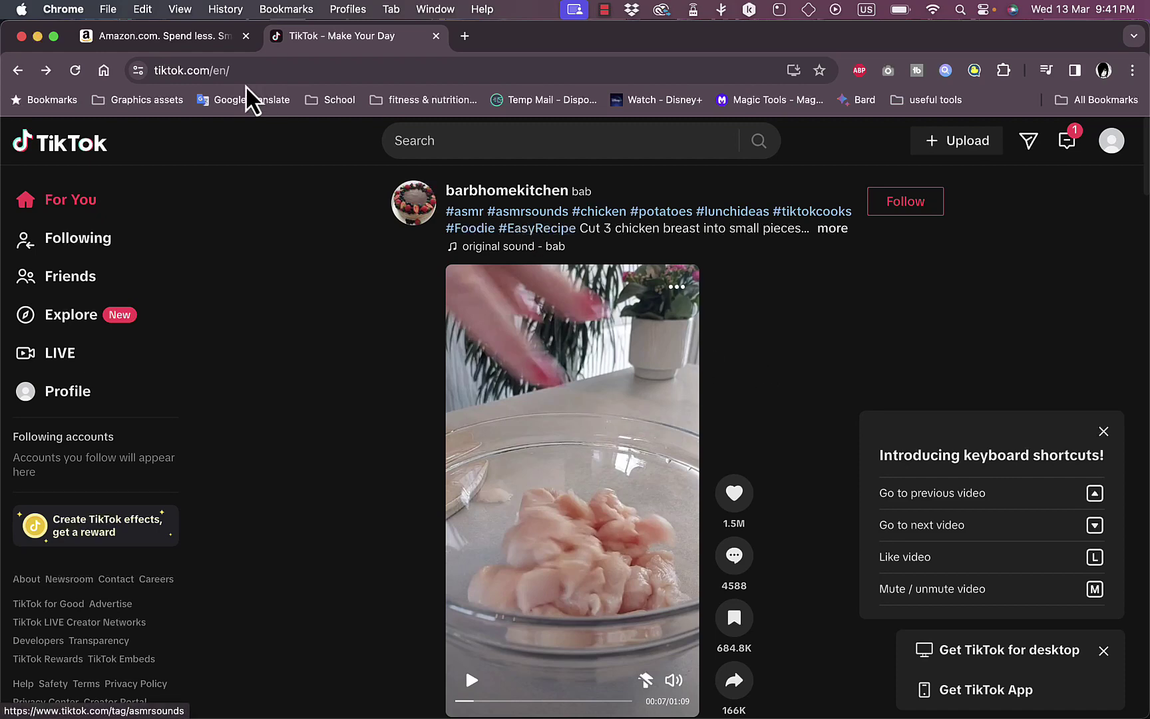
click(207, 41)
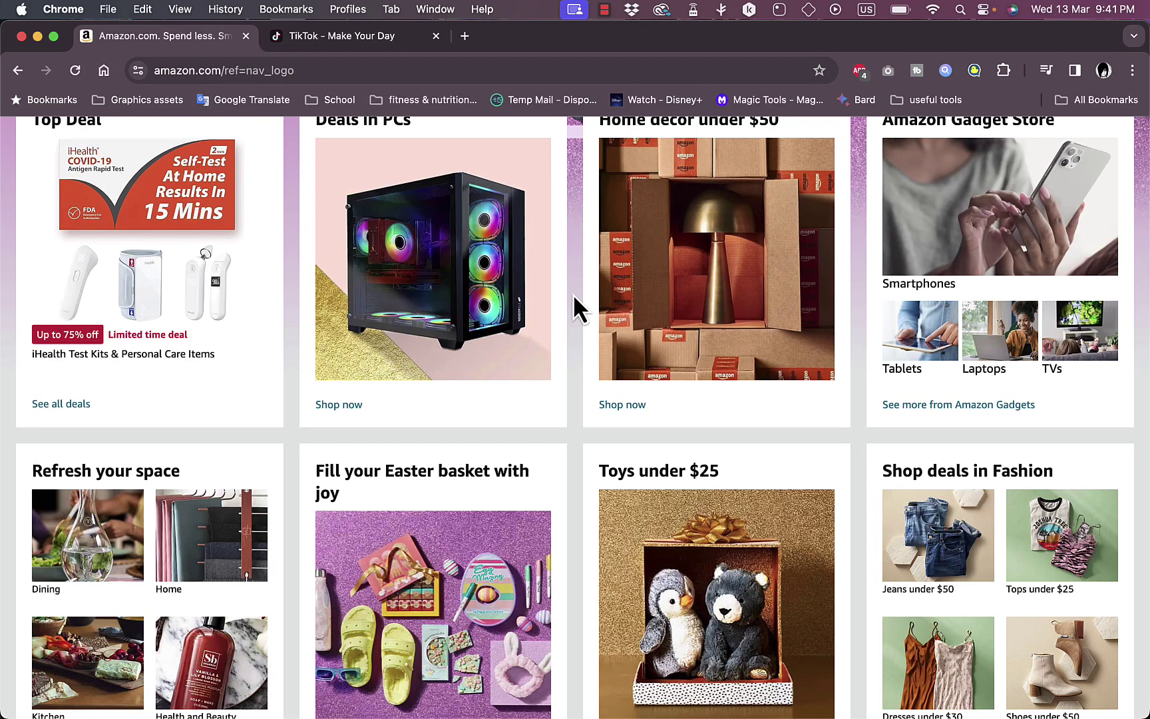
scroll(574, 295, up, 5)
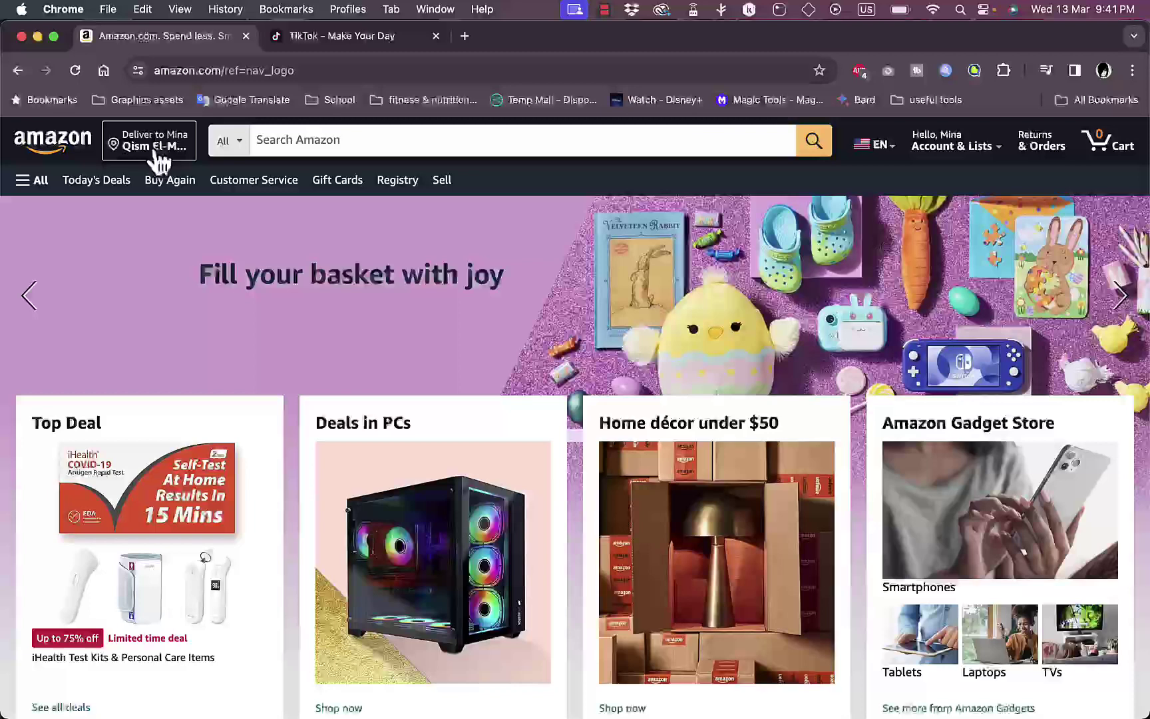
Search 'amazon affiliate program' in a new tab and open Amazon.com Associates Central
click(465, 37)
text(ama)
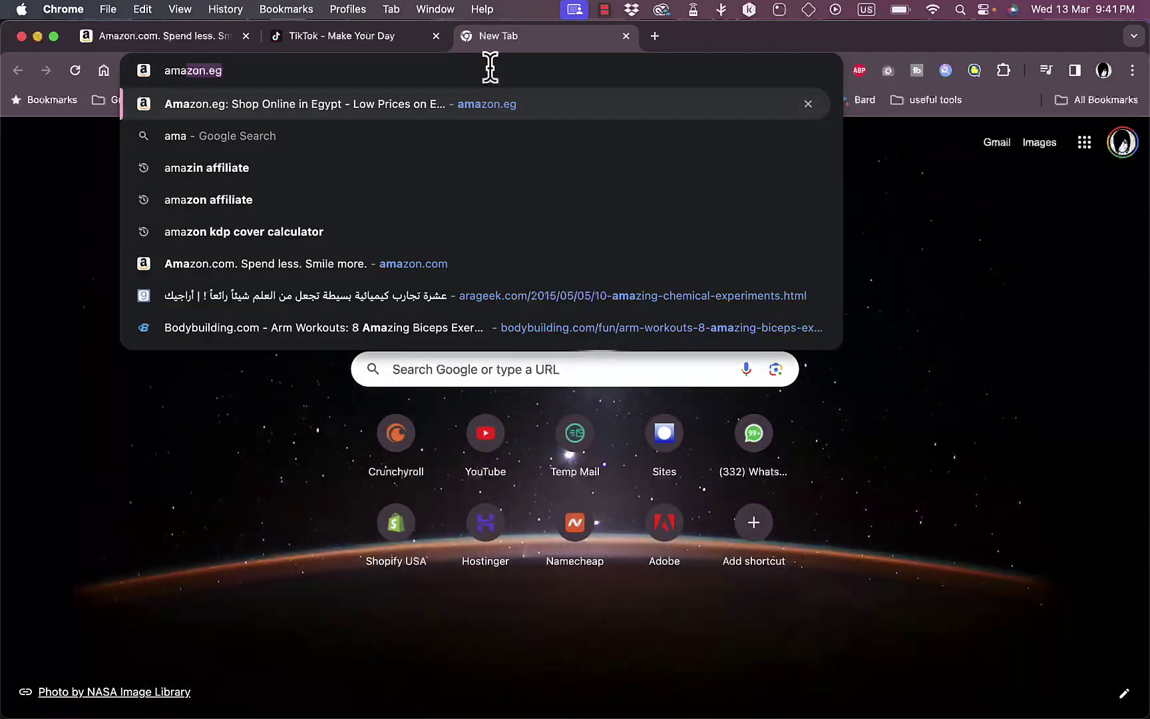
text(zon affilia)
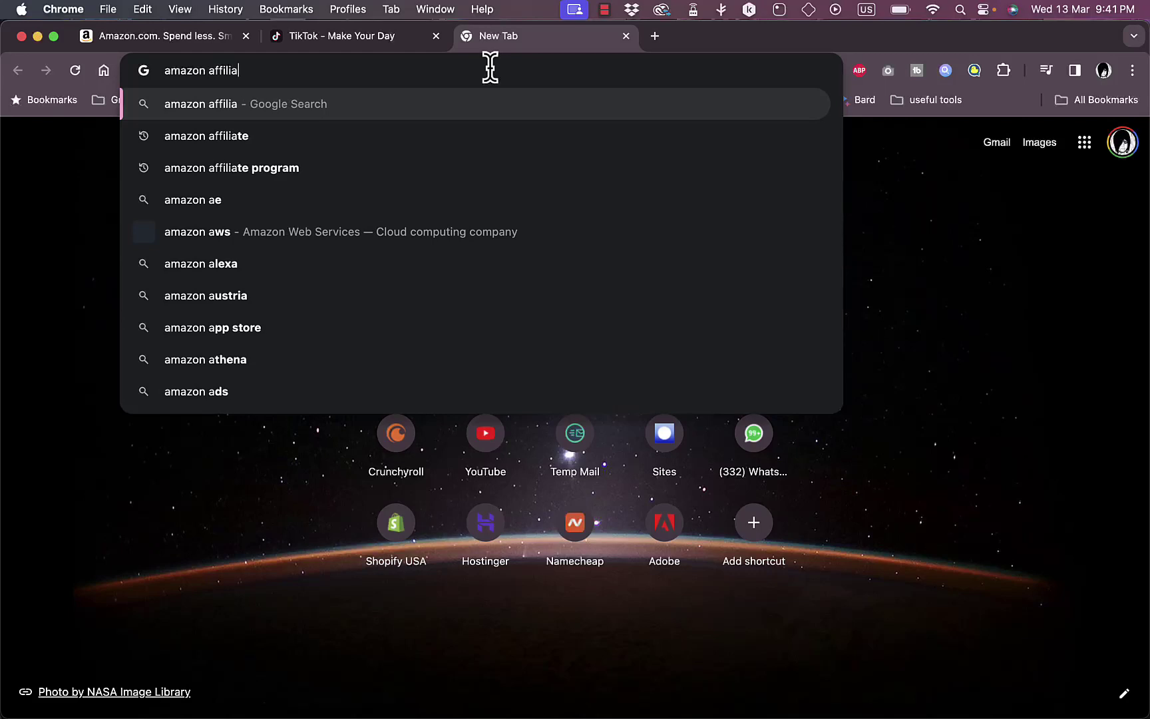
text(te)
key(Down)
key(Return)
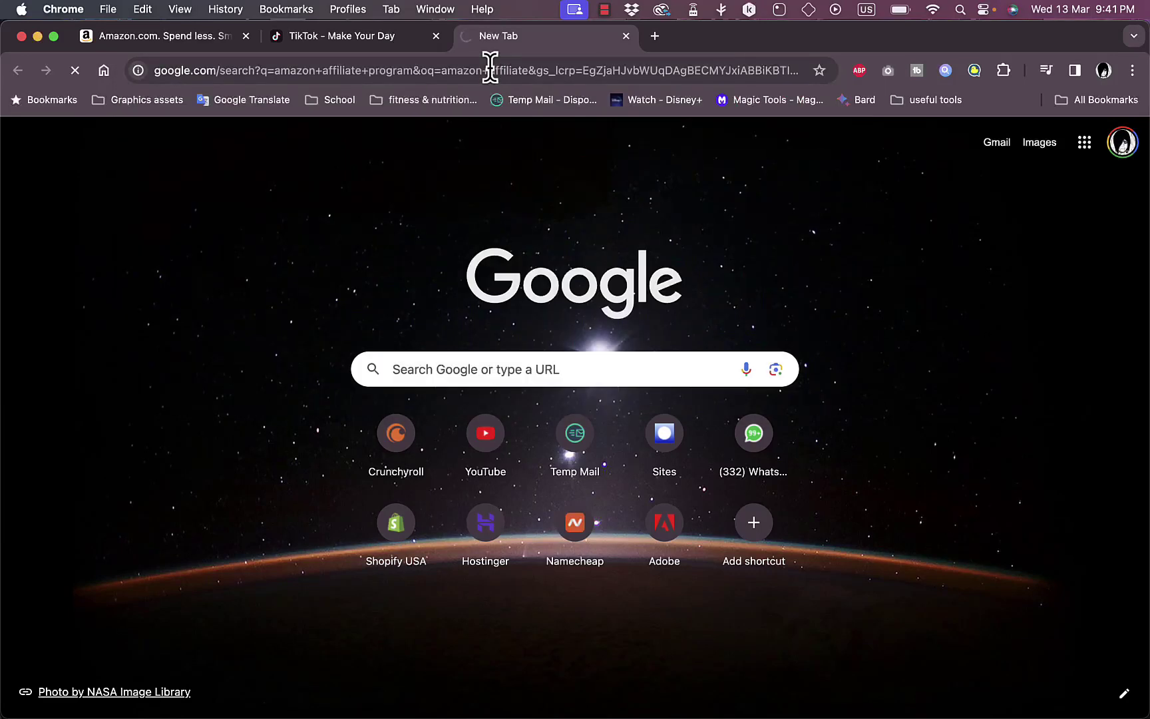
click(288, 327)
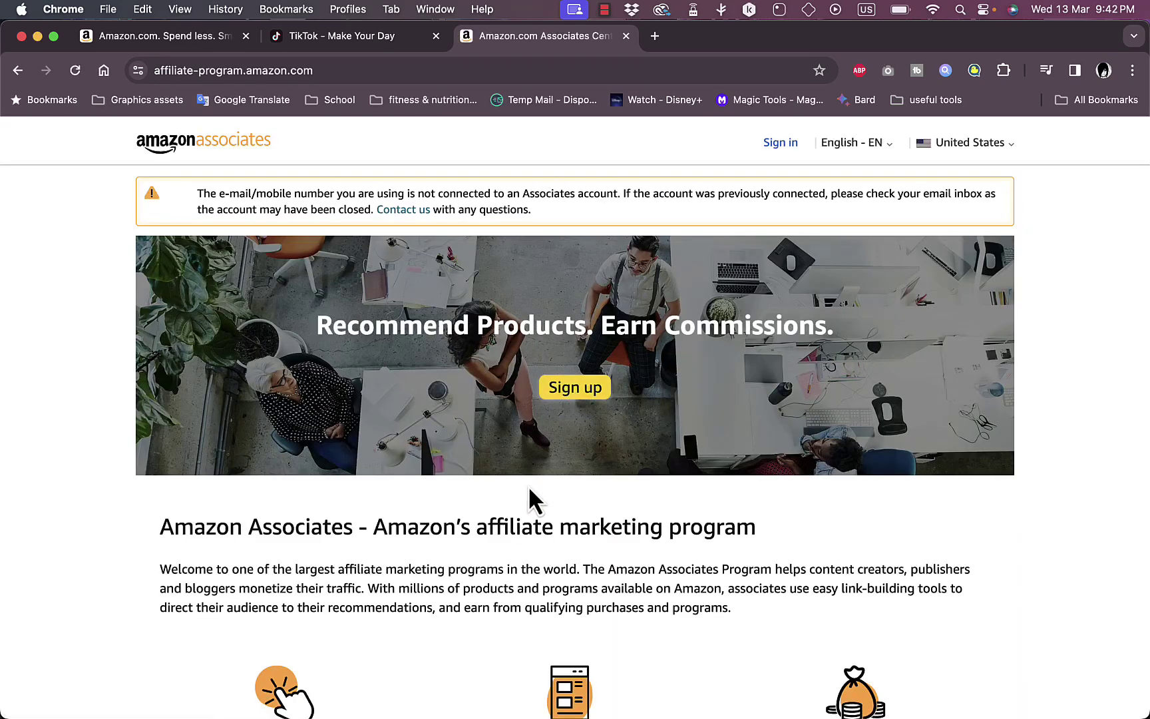
scroll(528, 485, down, 3)
scroll(526, 452, down, 1)
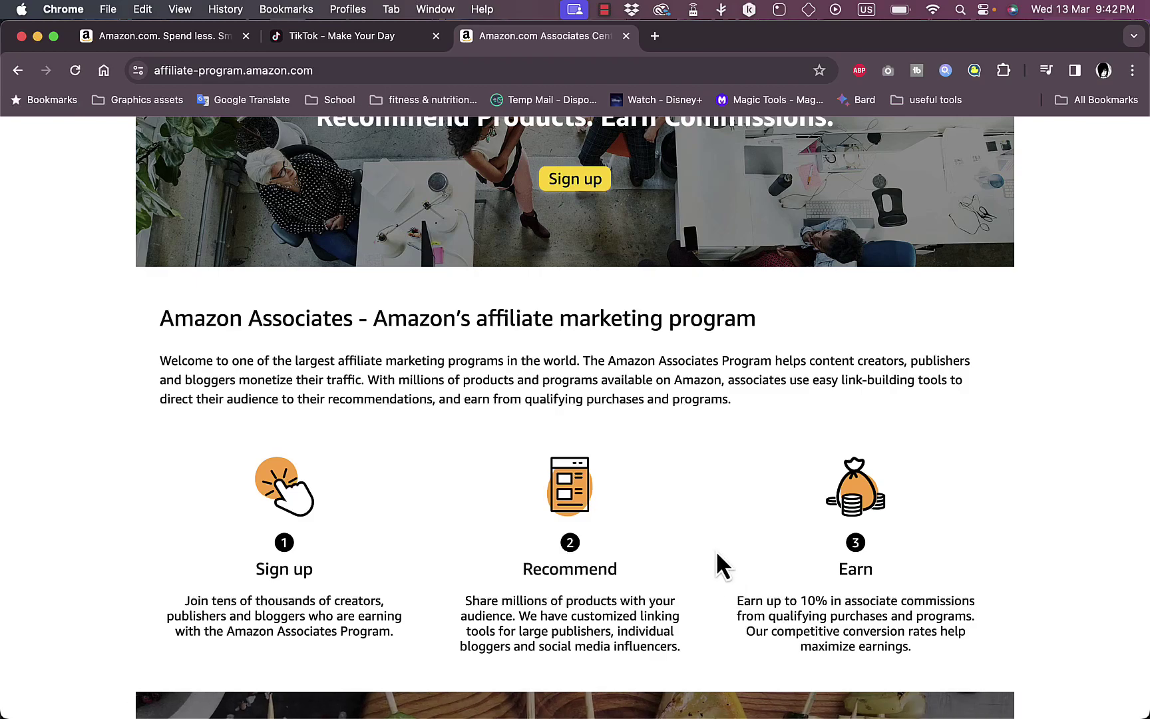
scroll(716, 550, down, 5)
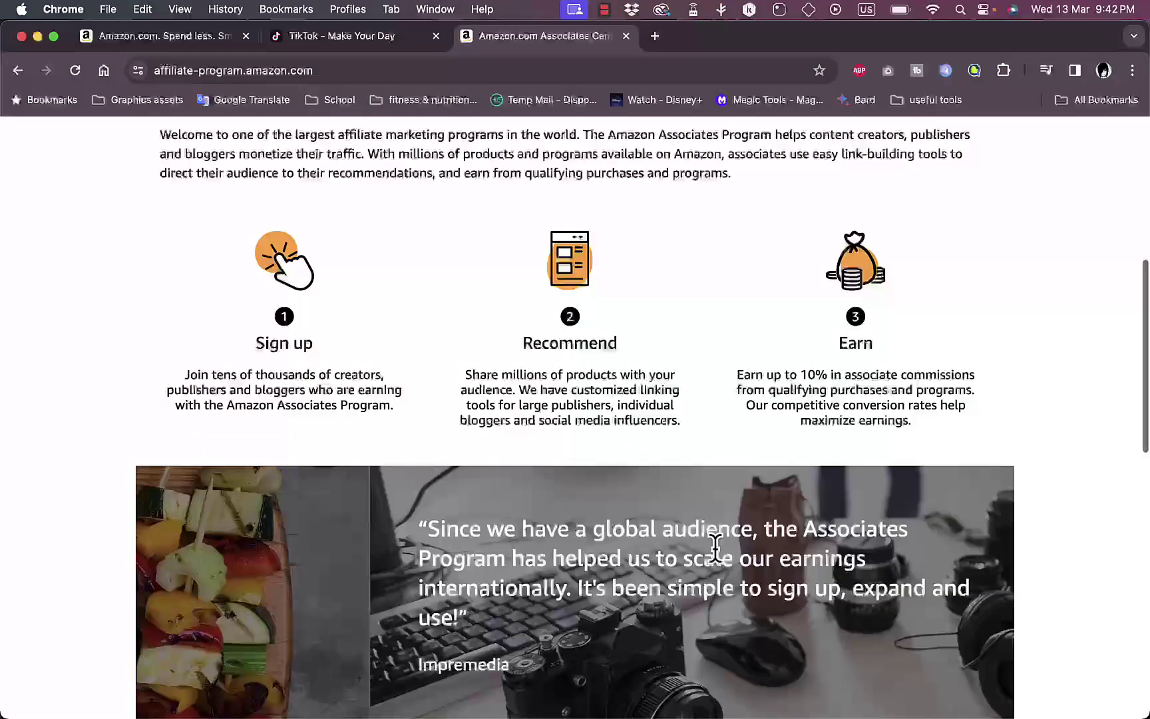
scroll(715, 551, up, 8)
scroll(715, 550, down, 2)
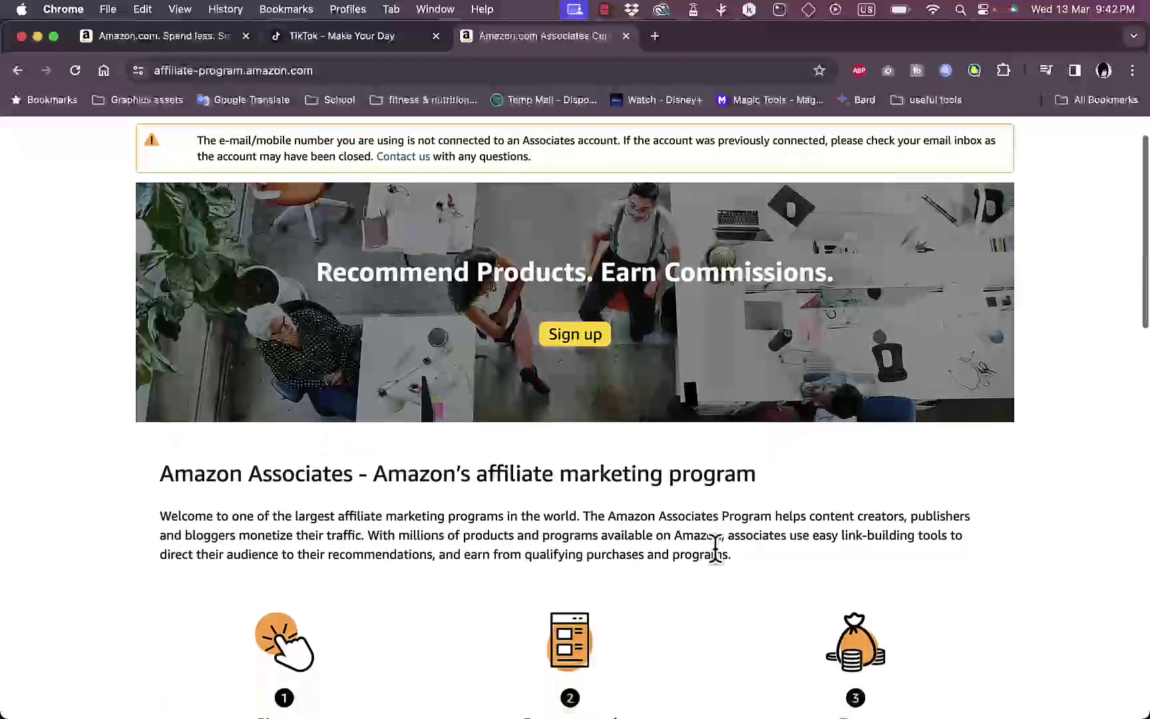
scroll(715, 550, up, 2)
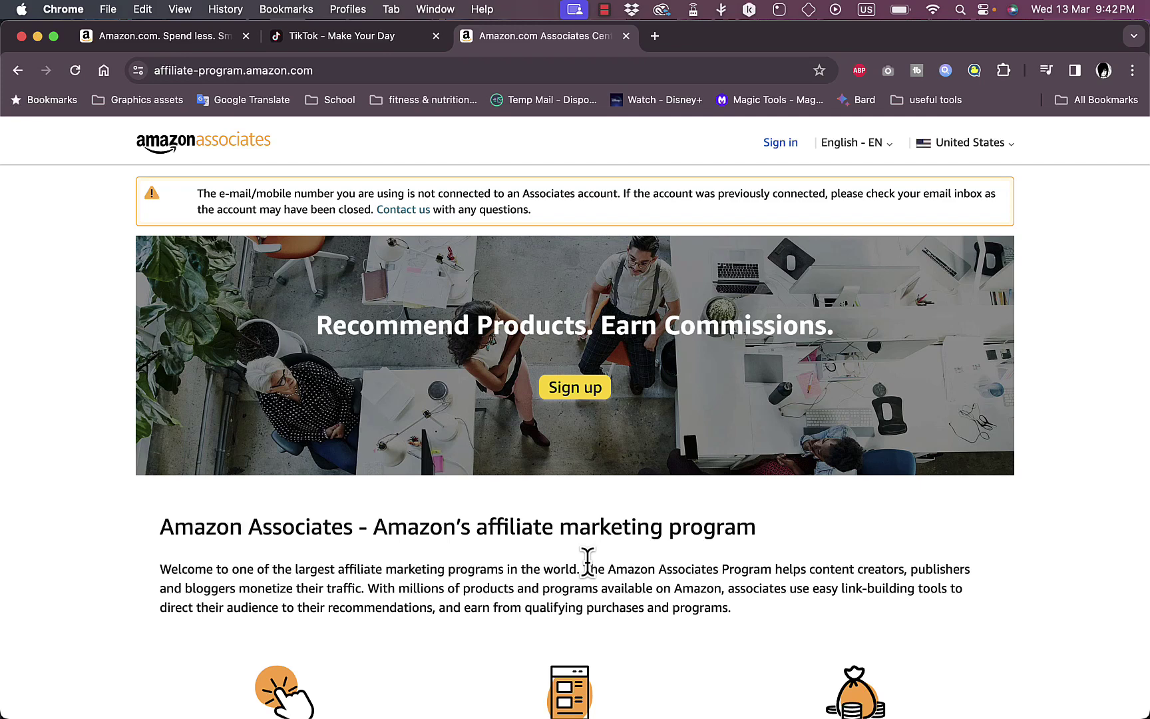
Leave the Amazon Associates page and return to the TikTok feed tab
click(364, 42)
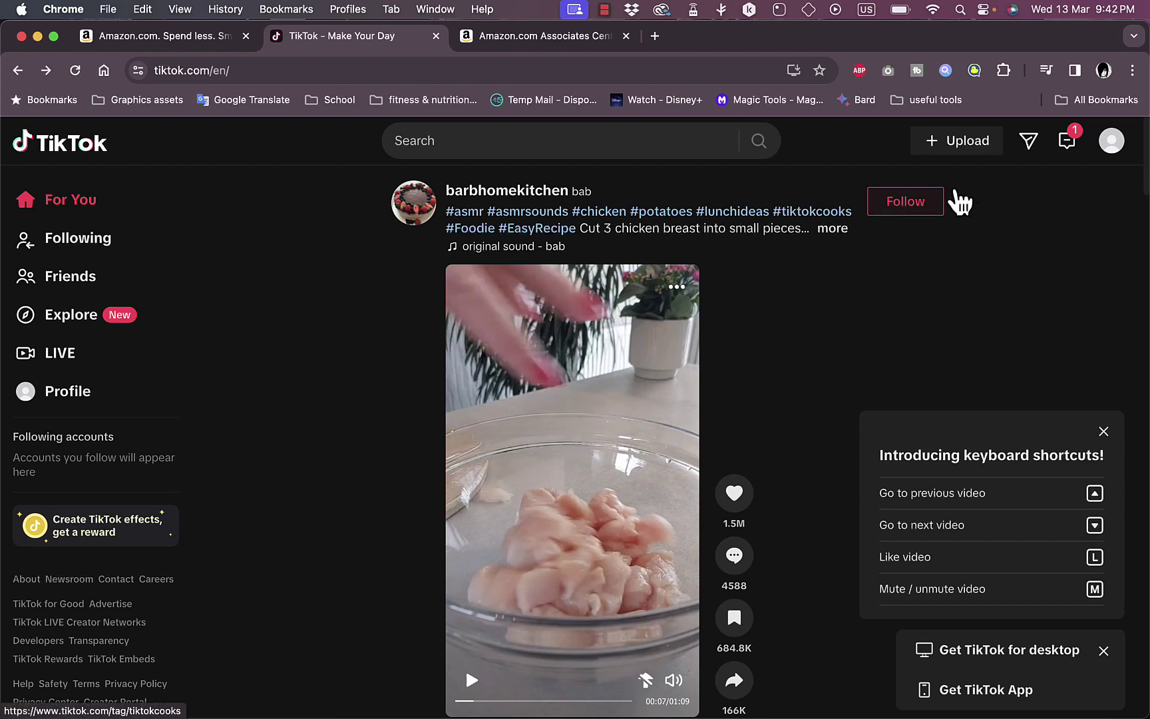
mouse_move(1111, 141)
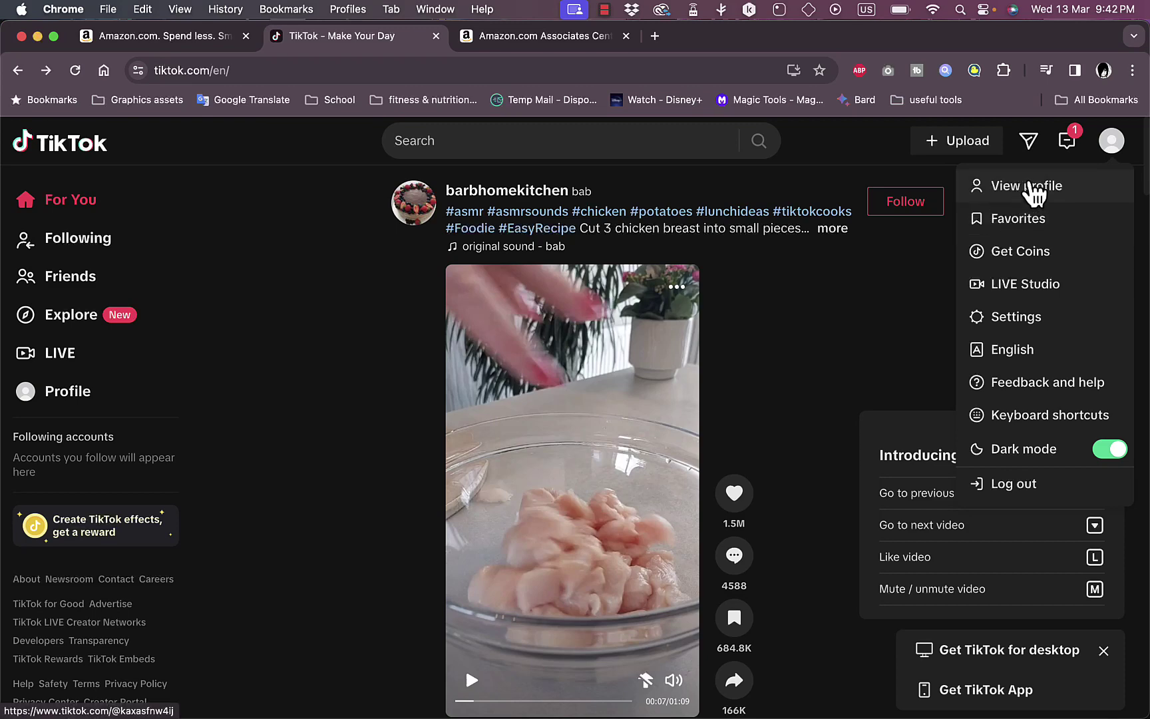
Choose View profile from the avatar menu to load the empty profile page
click(1035, 193)
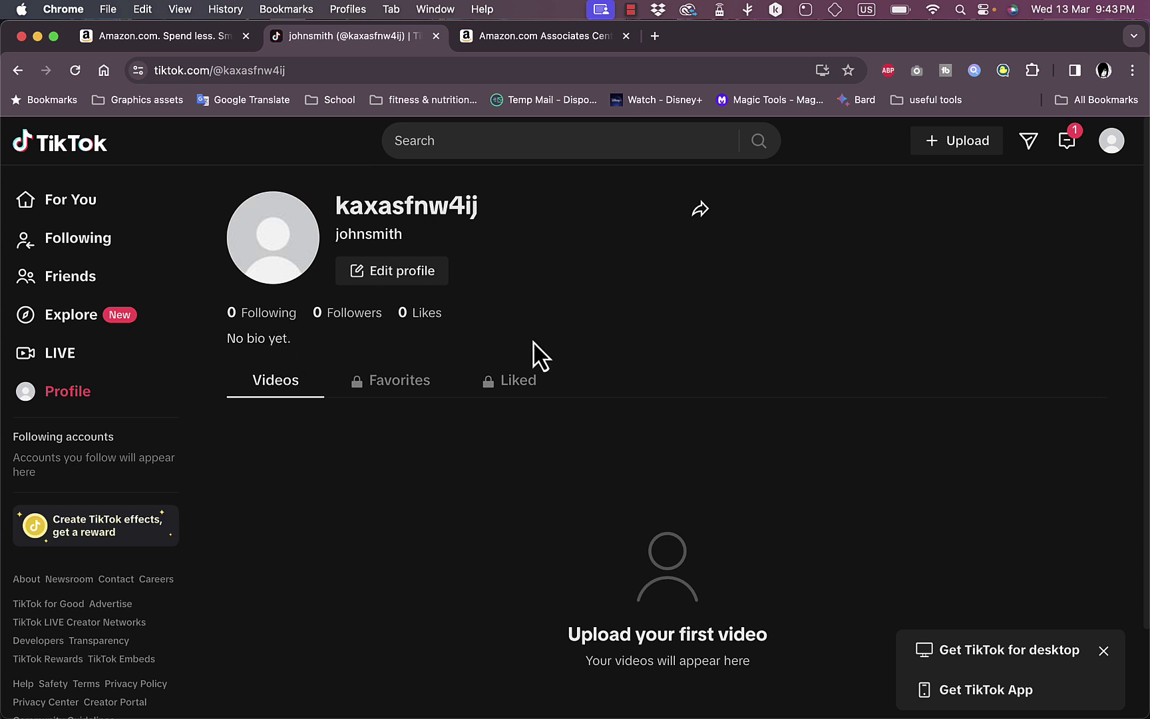
In Edit profile, replace the username with fitnessforlife2233123 and write a two-line bio
click(383, 281)
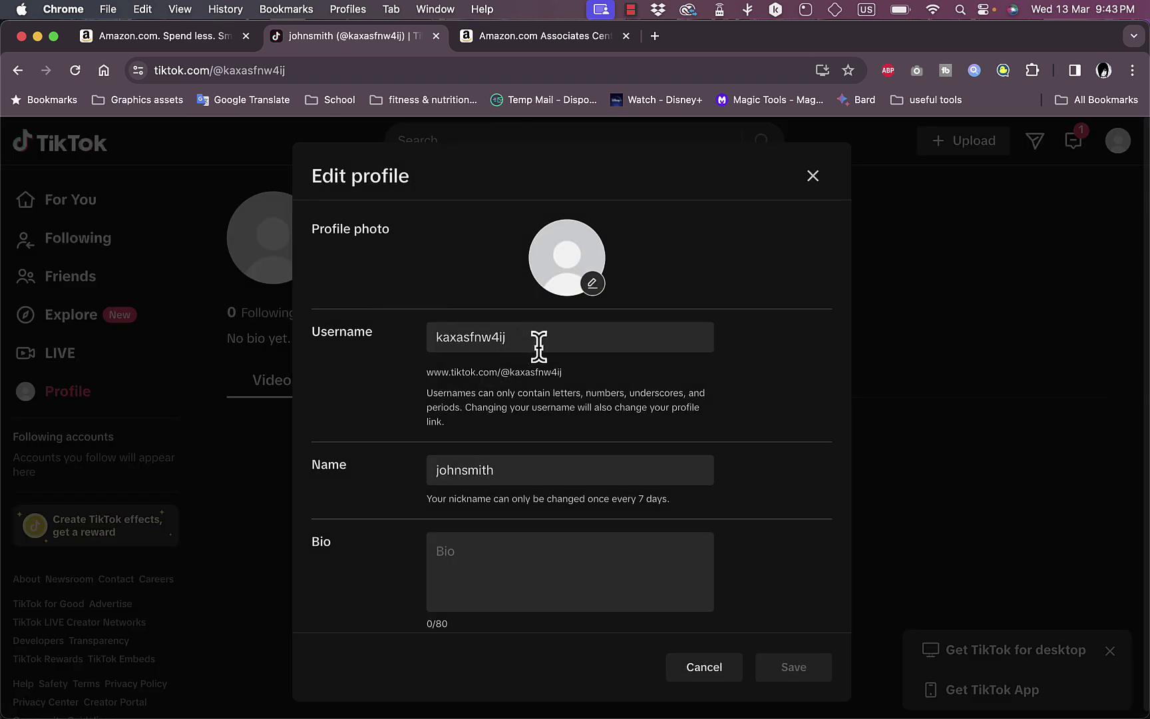
double_click(542, 338)
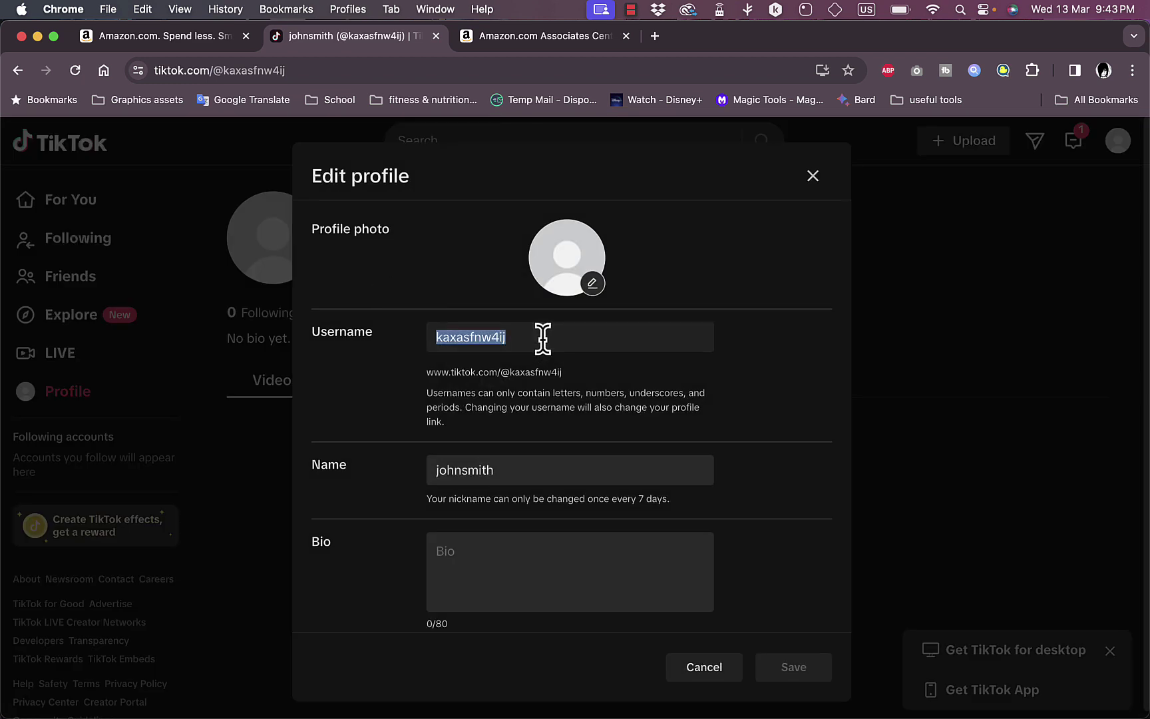
text(fitnessforlife)
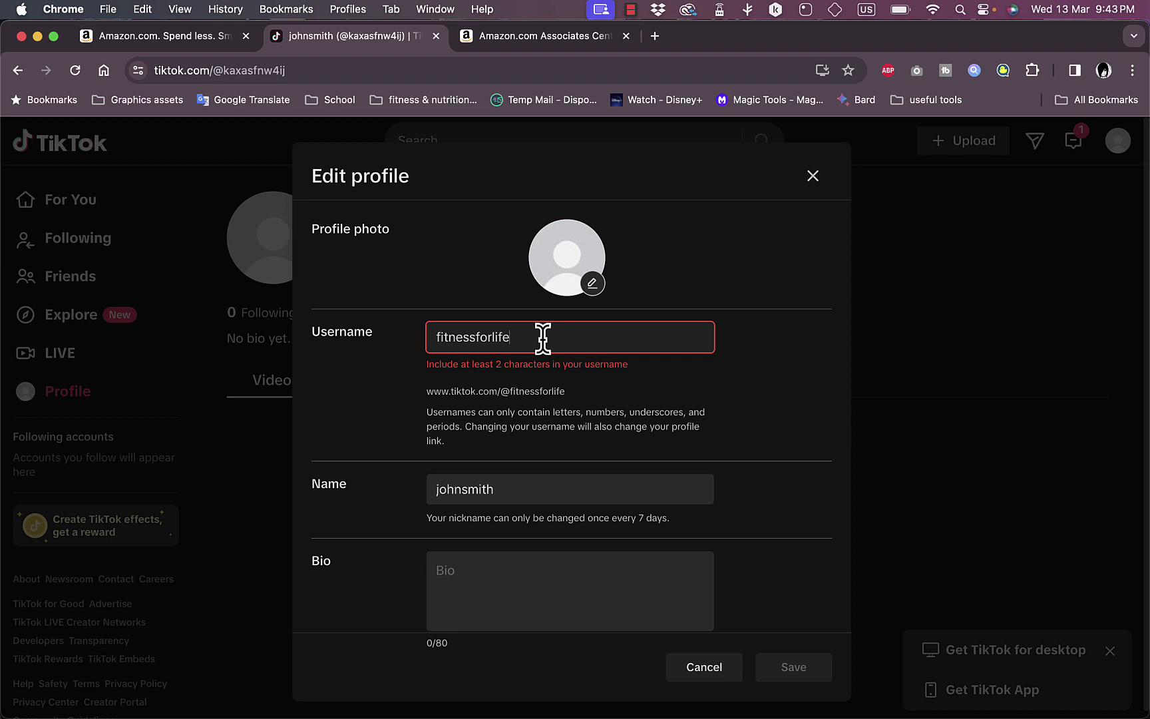
text(2233)
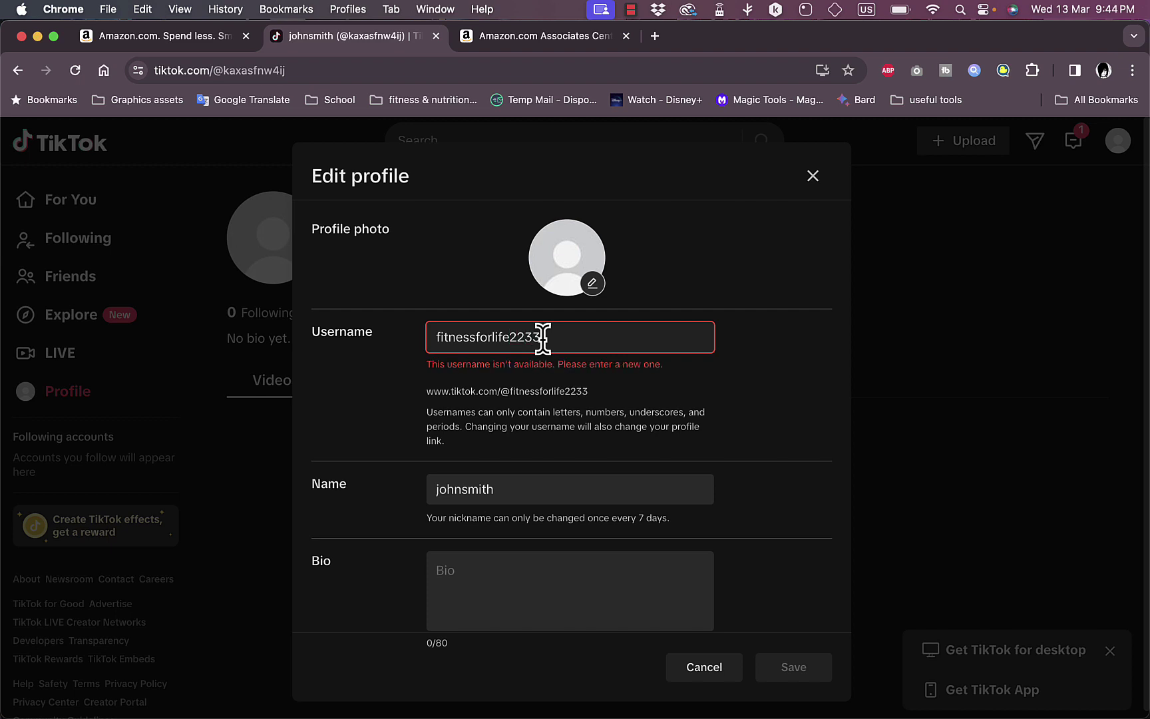
text(123)
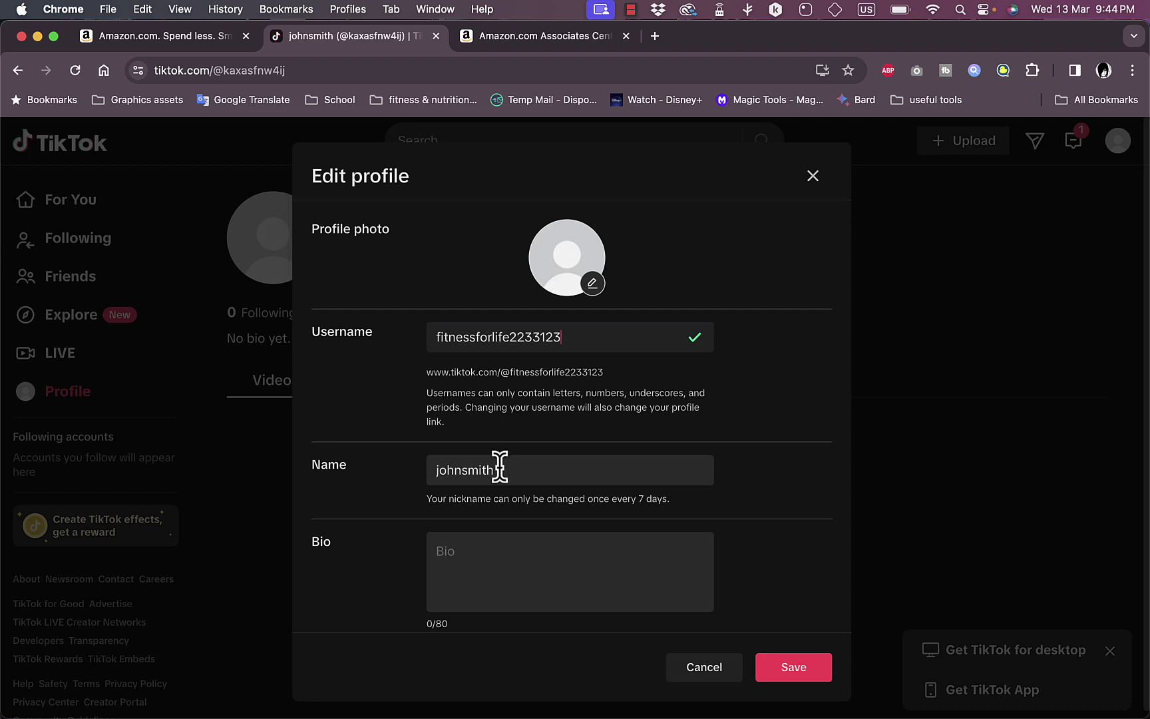
click(501, 543)
text(best fitness products)
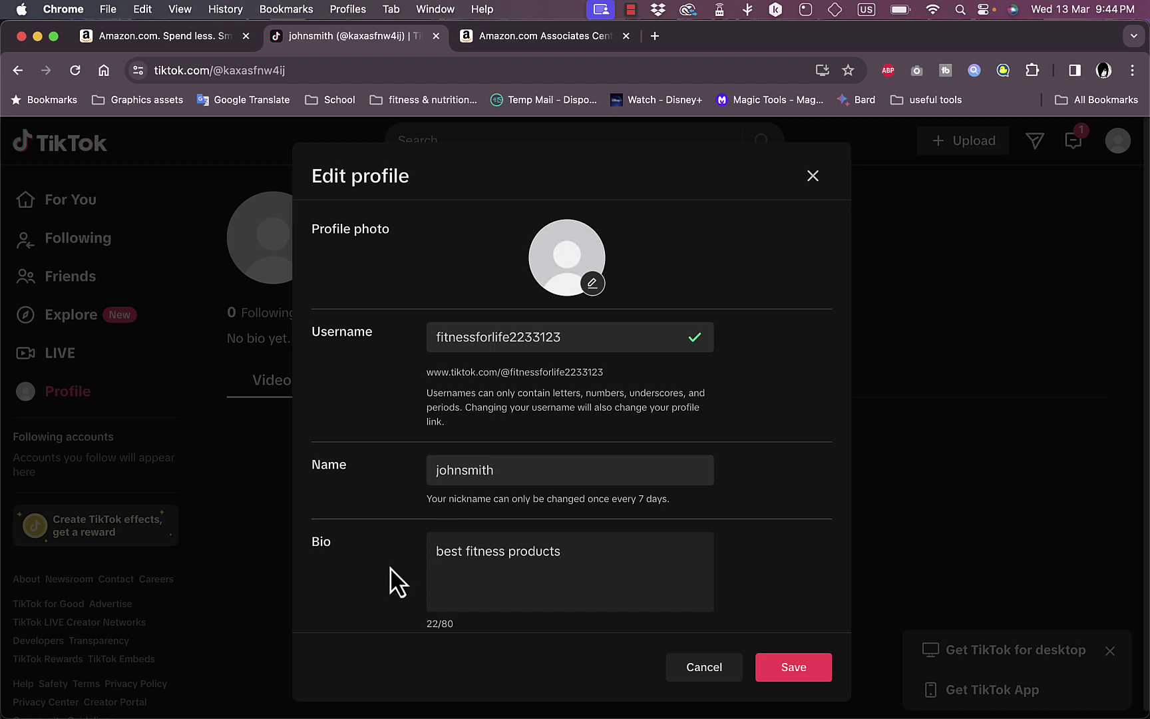
click(443, 570)
Save the profile changes and confirm the new username
click(796, 676)
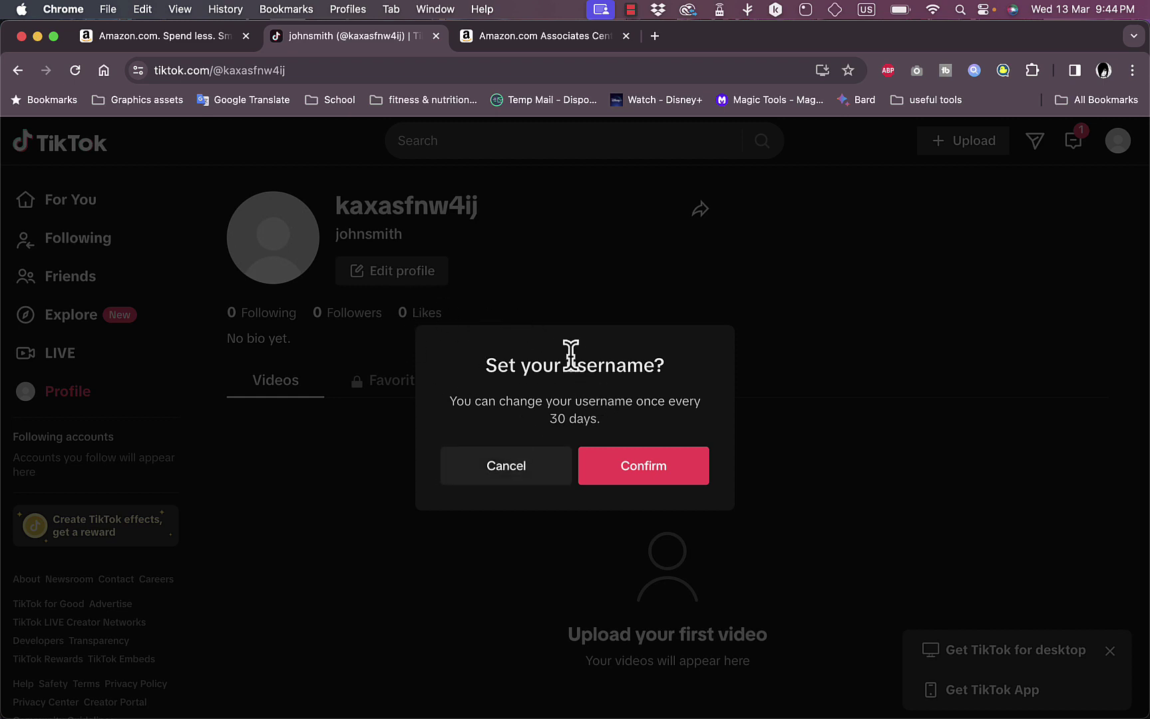
click(647, 476)
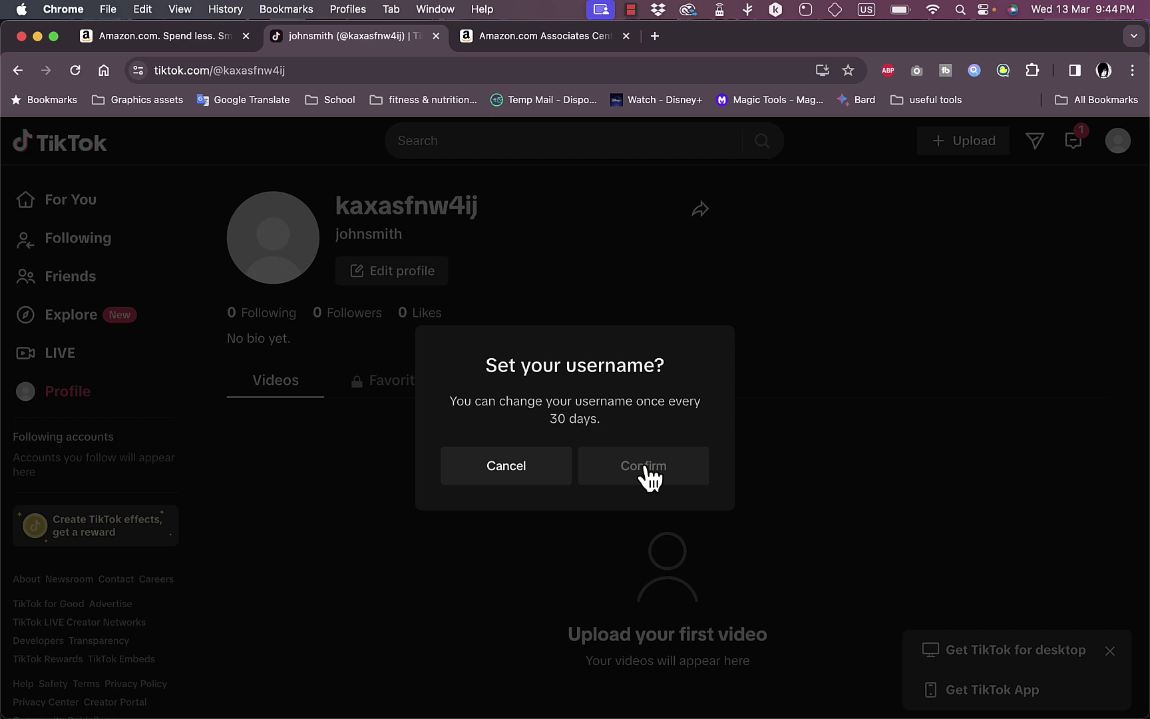
click(563, 477)
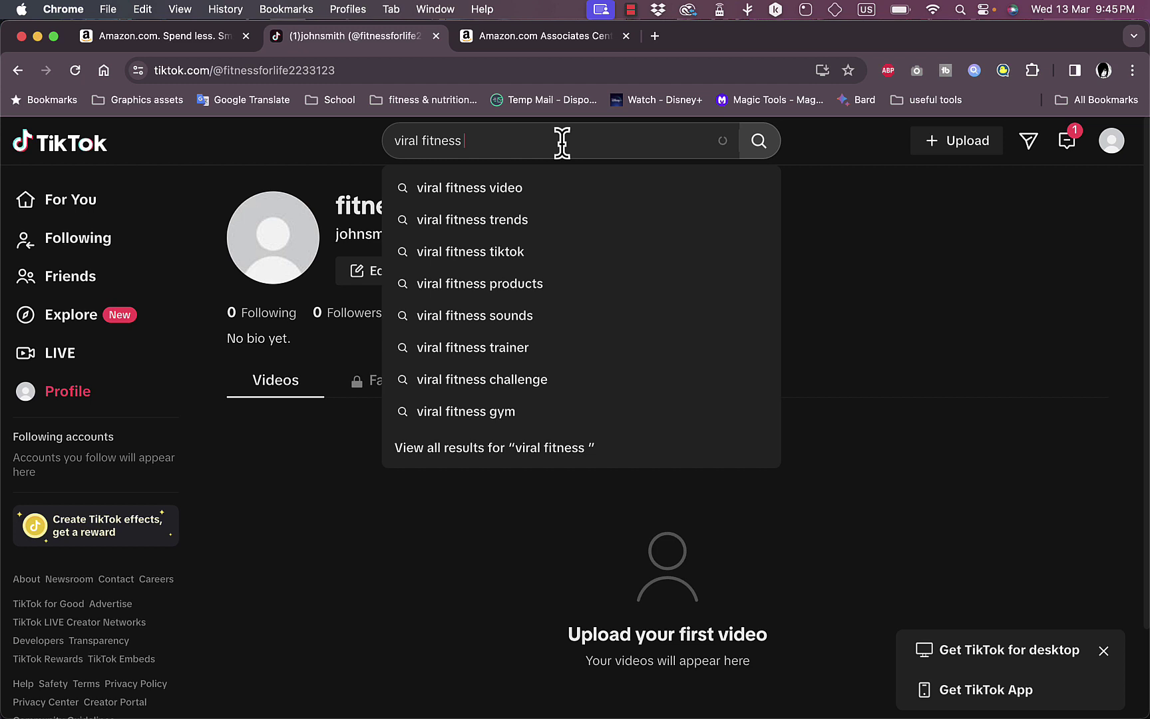
text(gadgets)
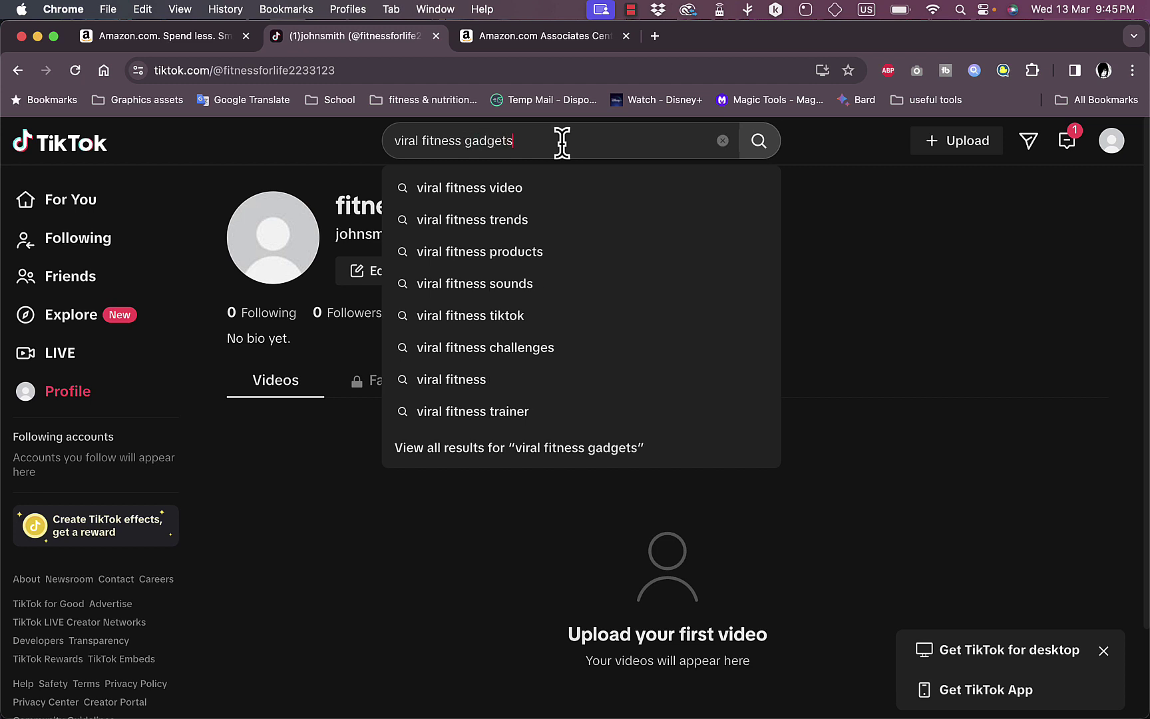
Search 'viral fitness gadgets', then open and pause the Dynagrip grip-trainer video
key(Return)
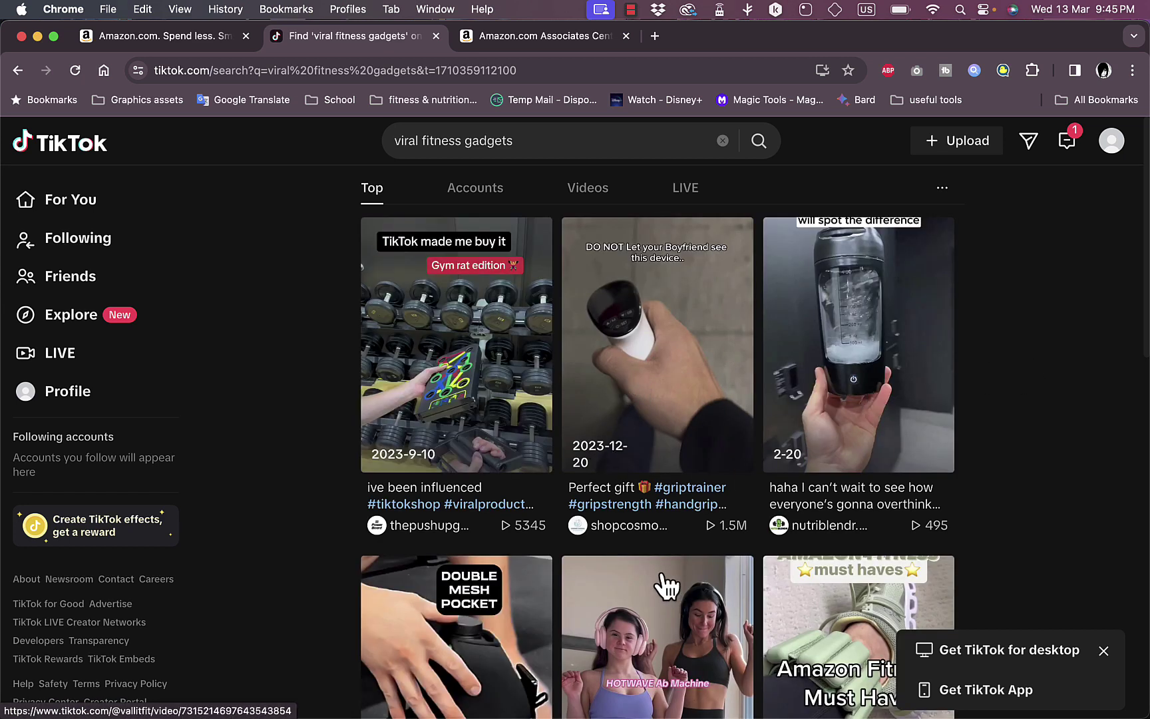
scroll(663, 585, down, 2)
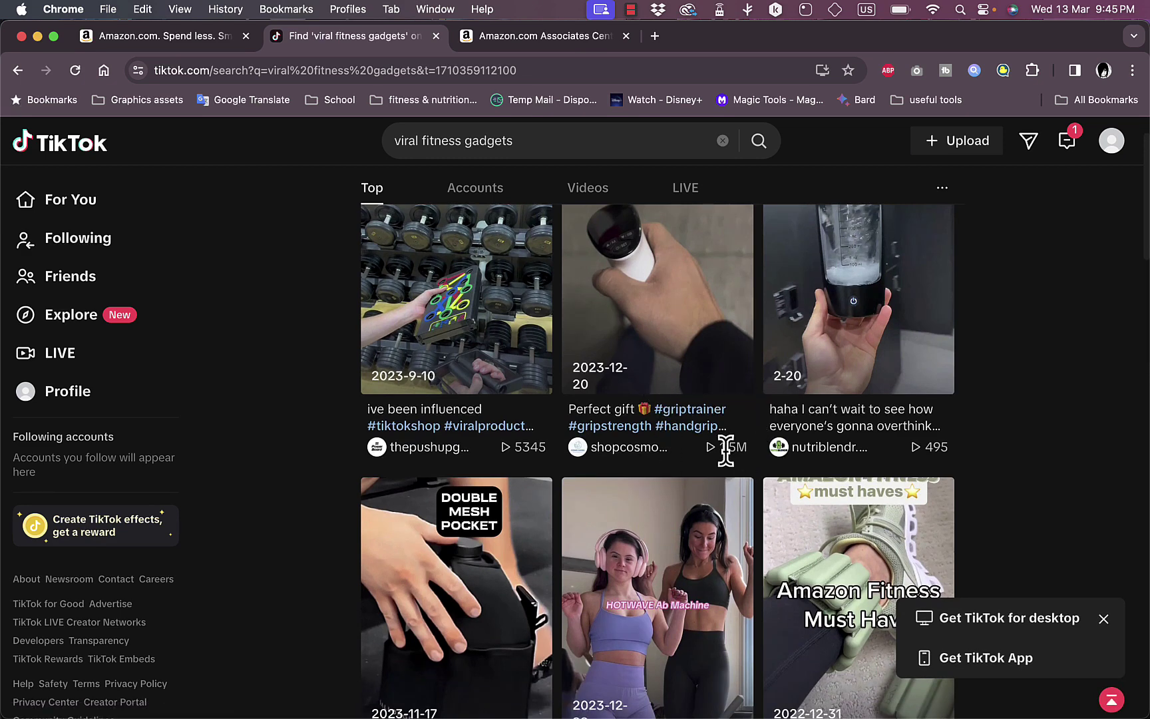
scroll(729, 454, down, 1)
scroll(731, 457, down, 4)
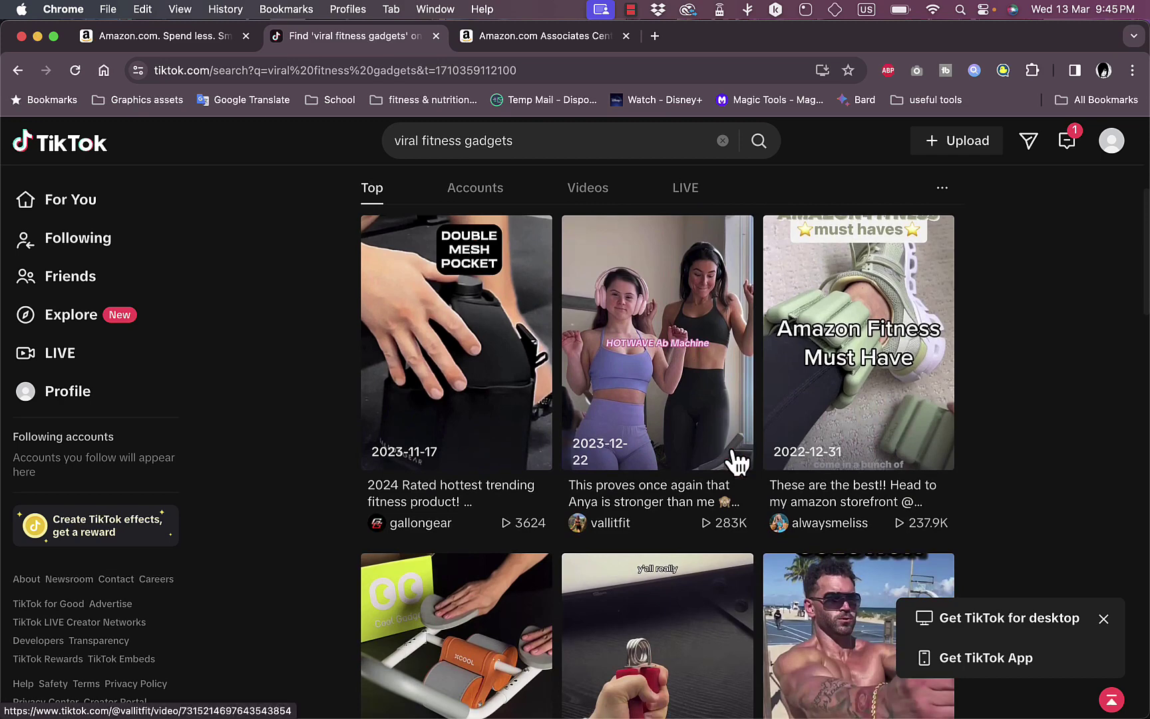
scroll(733, 460, down, 3)
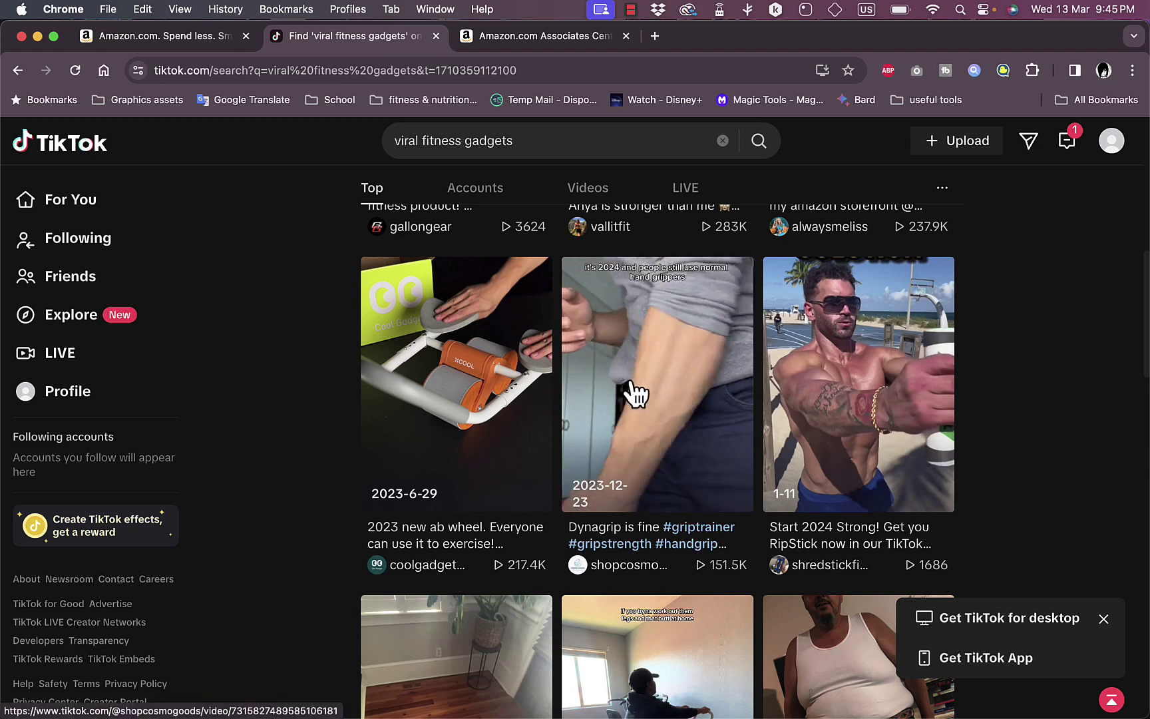
scroll(656, 398, down, 1)
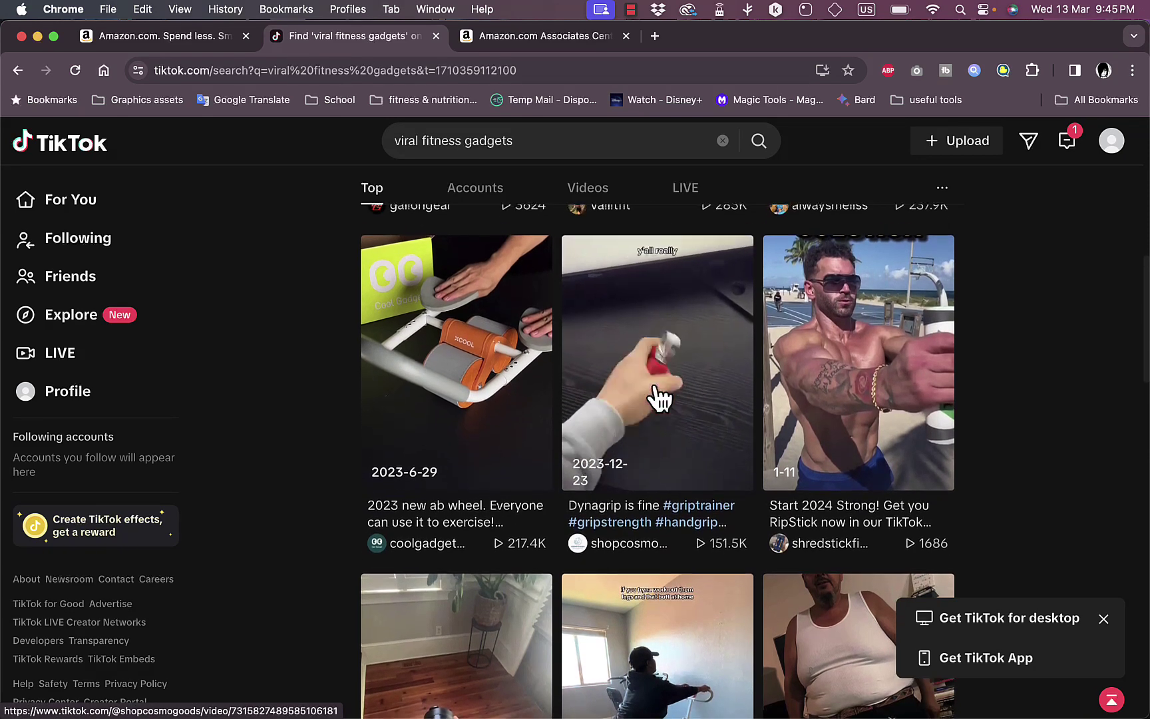
scroll(661, 398, up, 1)
scroll(661, 398, down, 3)
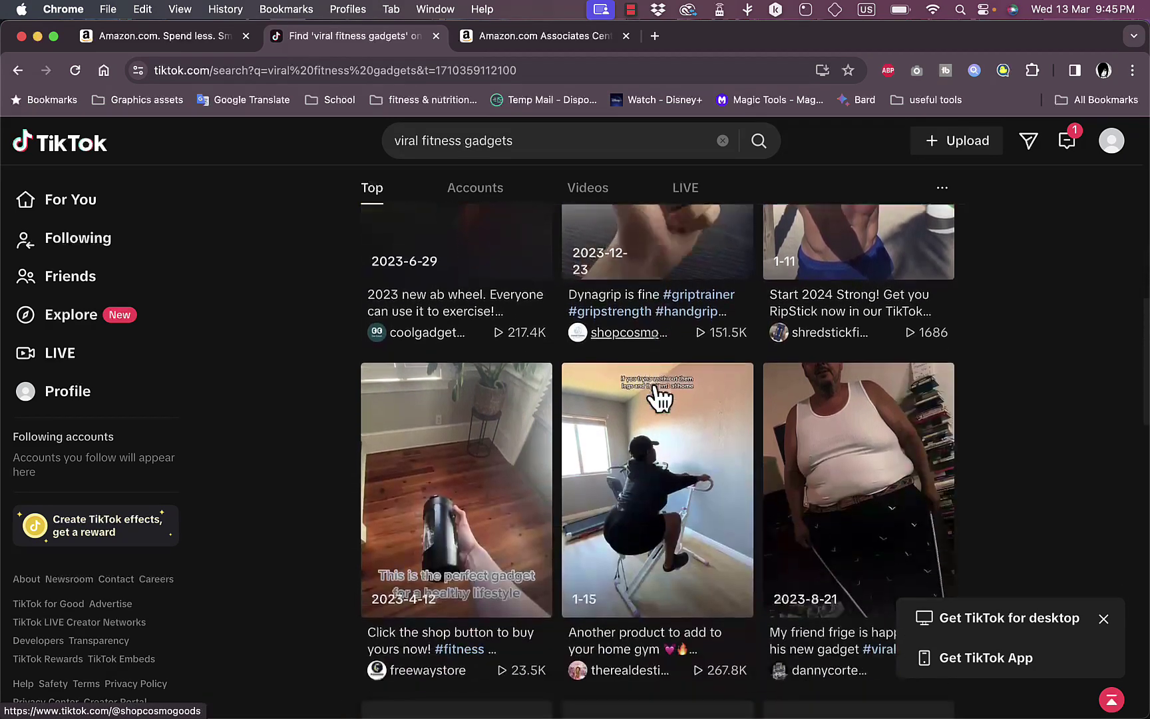
scroll(660, 398, up, 3)
scroll(660, 399, up, 1)
scroll(657, 398, down, 1)
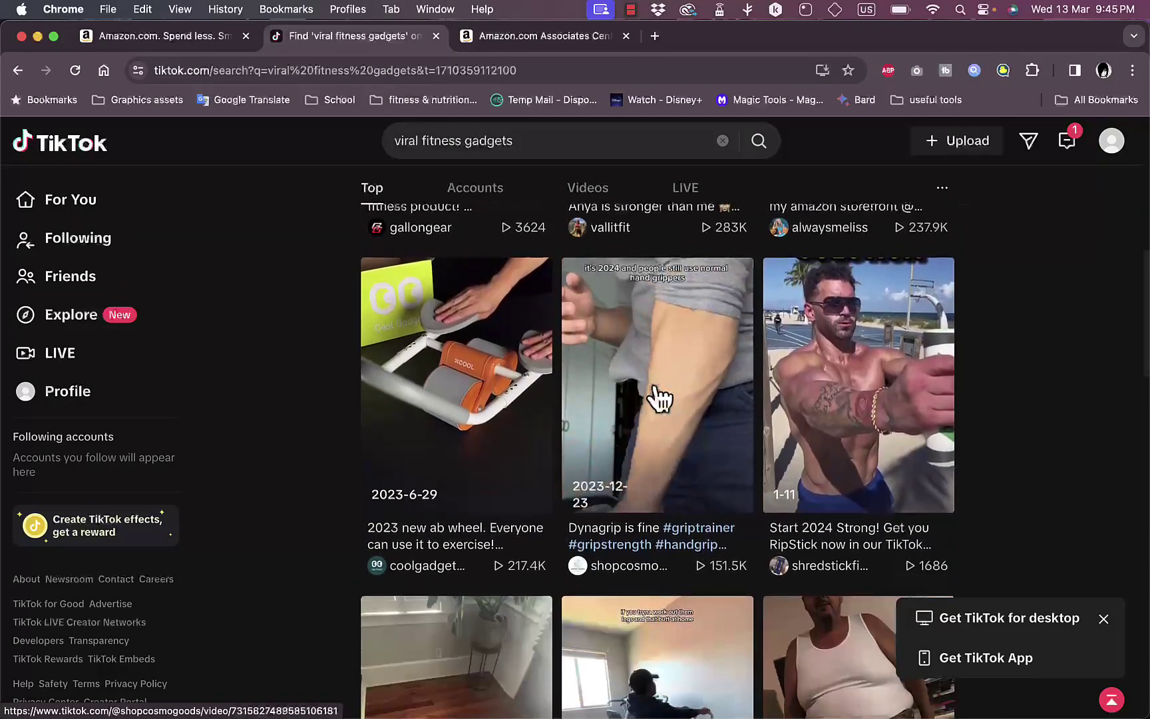
click(674, 441)
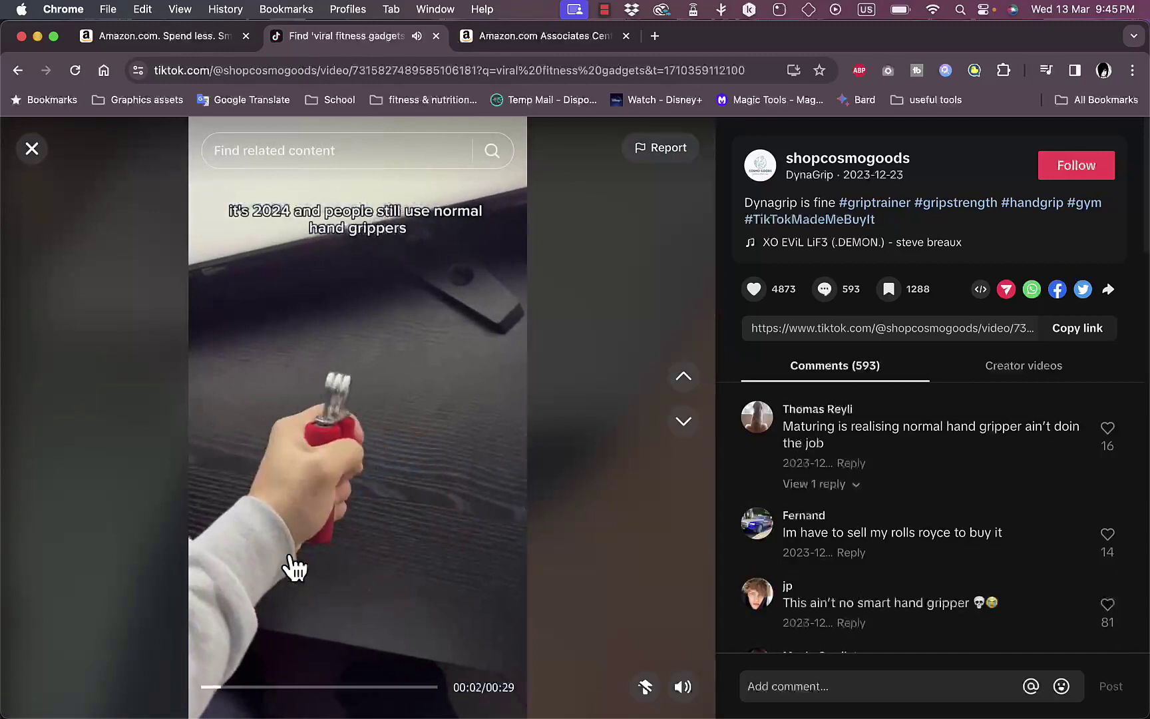
click(329, 480)
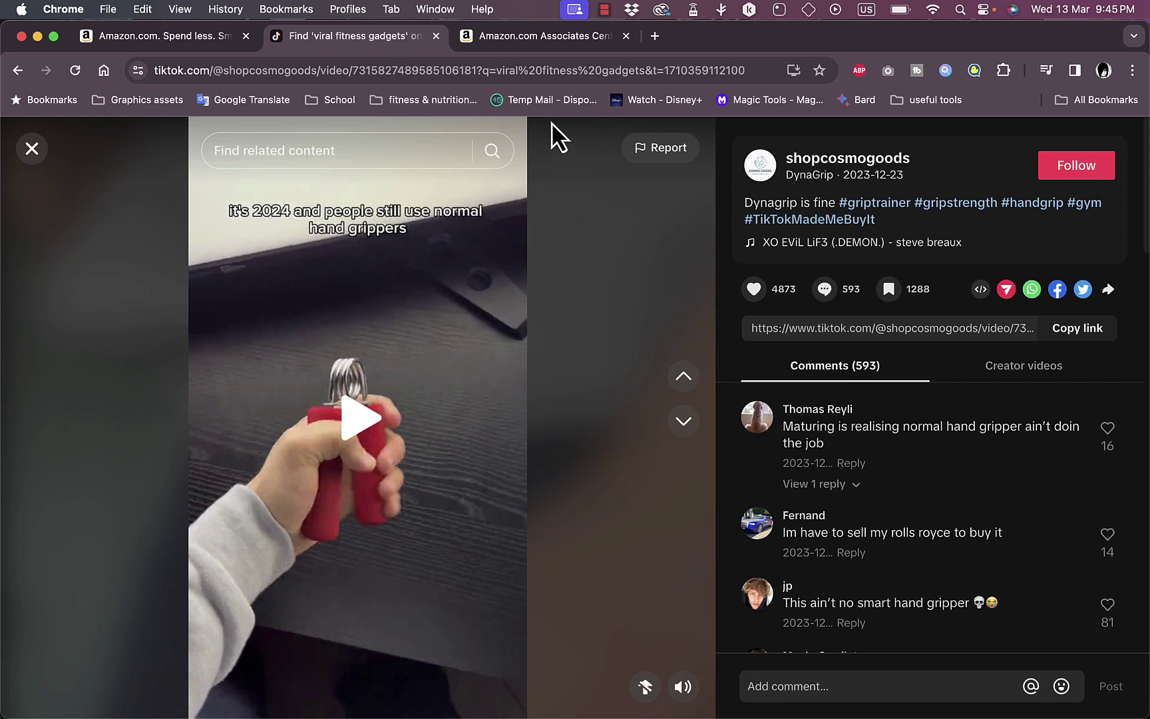
Show the grip-trainer video's context menu, then open a new blank Chrome tab
right_click(469, 356)
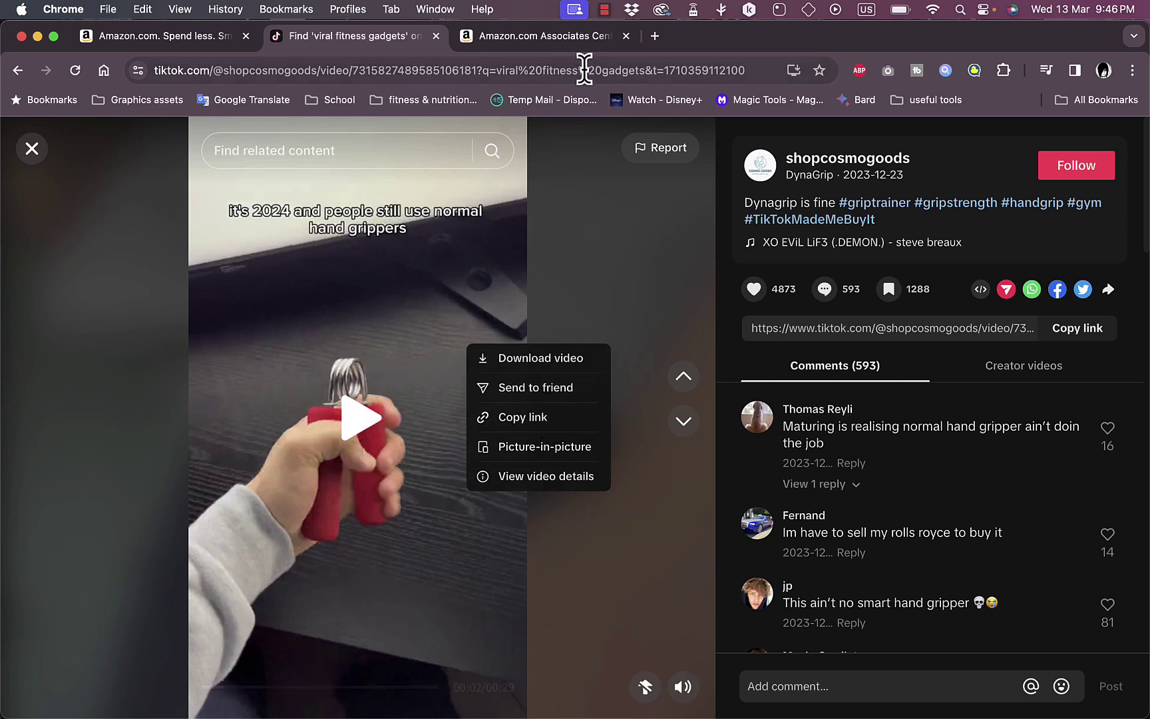
click(663, 38)
text(c)
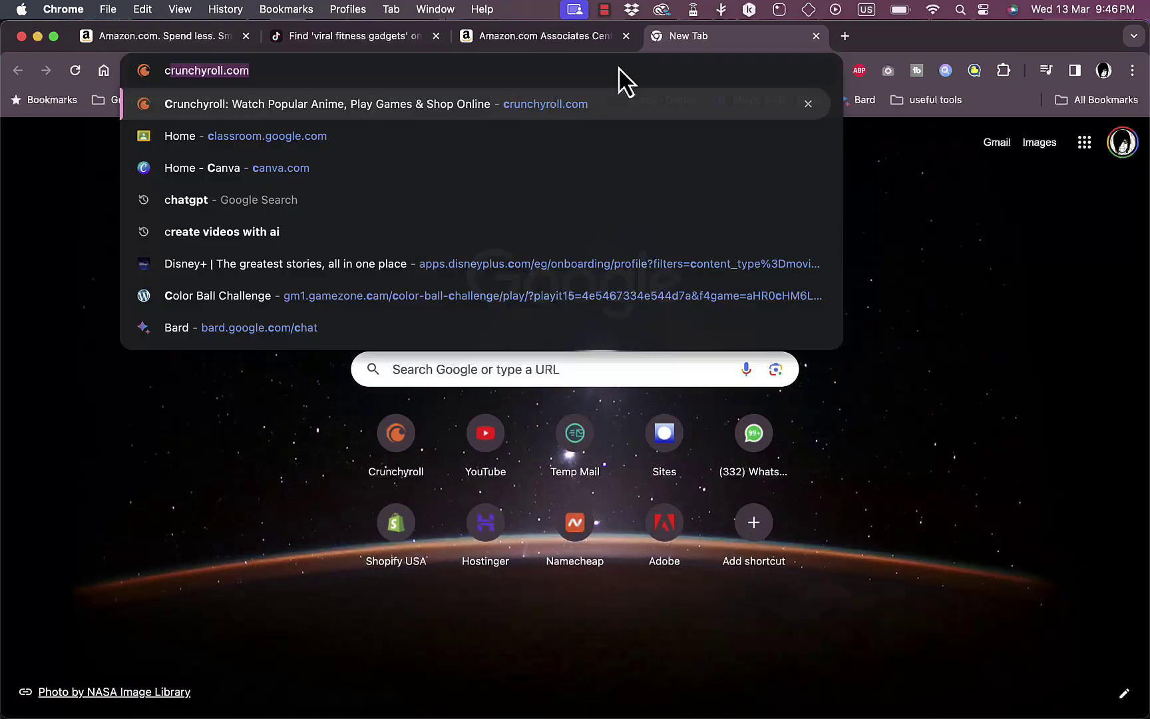
text(anv)
On canva.com, start a custom-size design of 1080 × 1920 pixels
key(Return)
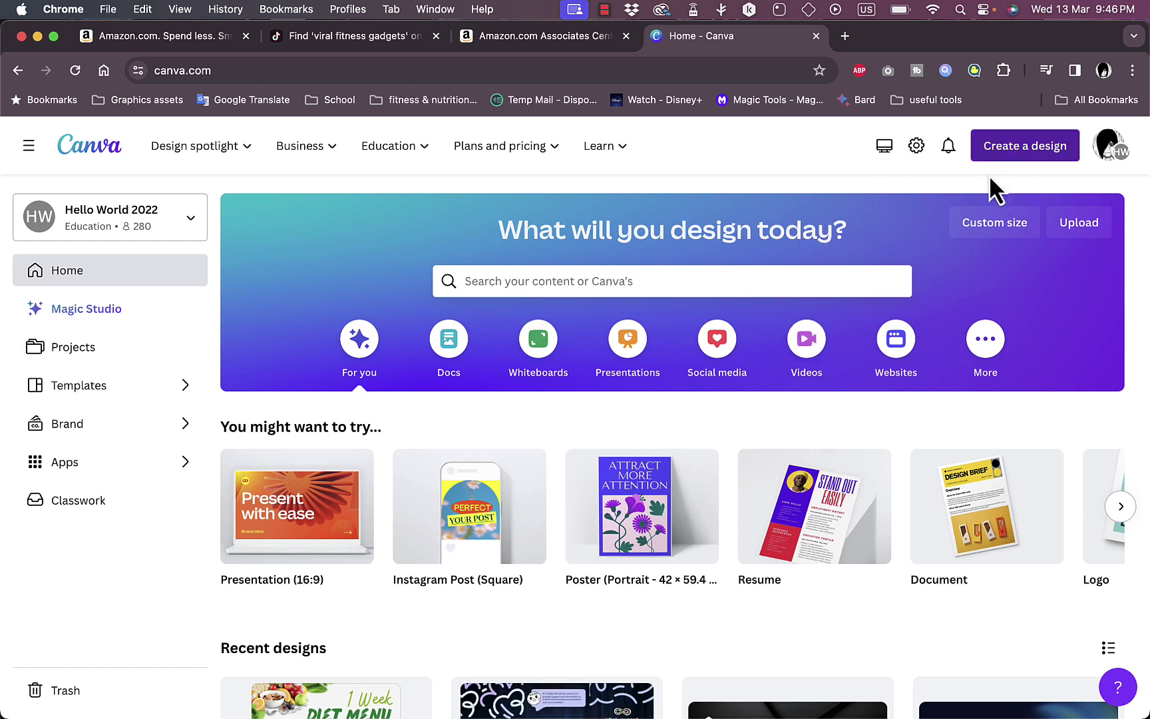
click(1023, 150)
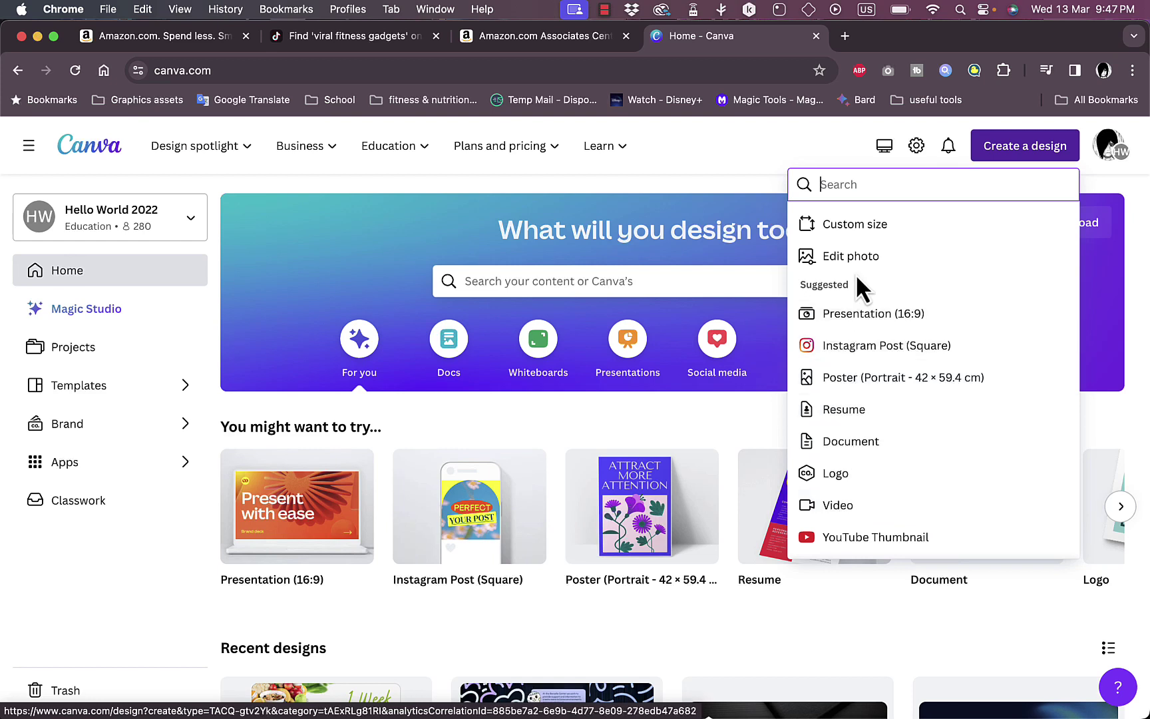
click(853, 227)
text(1080)
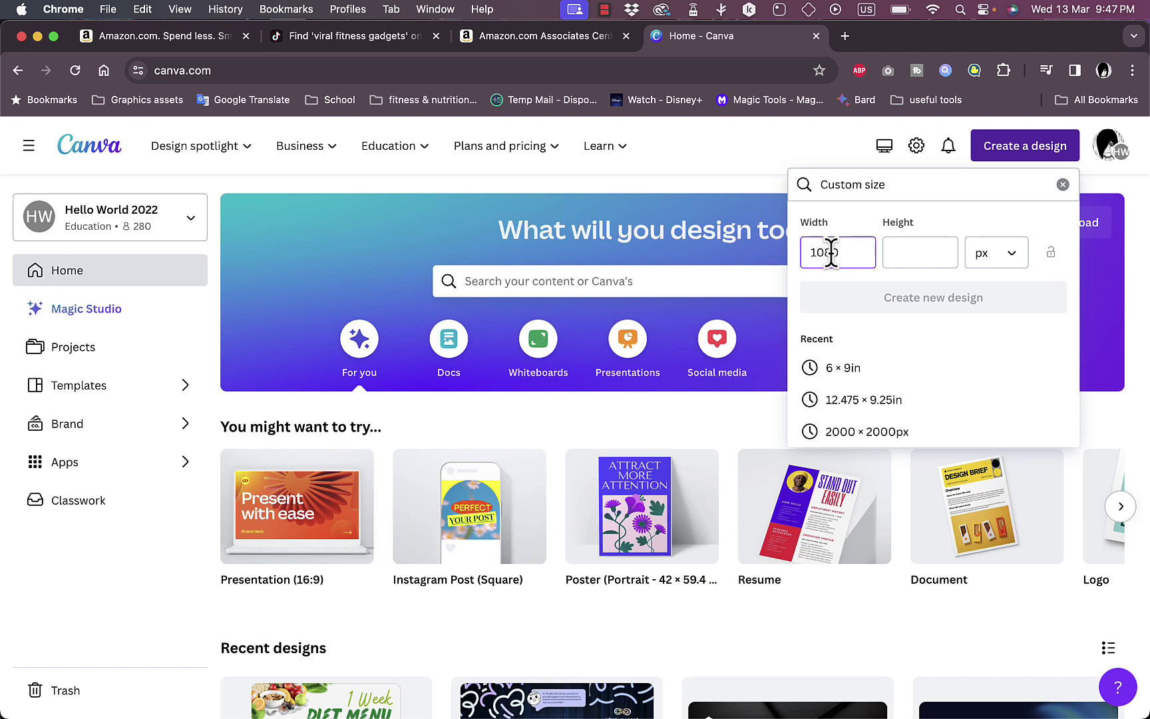
click(910, 255)
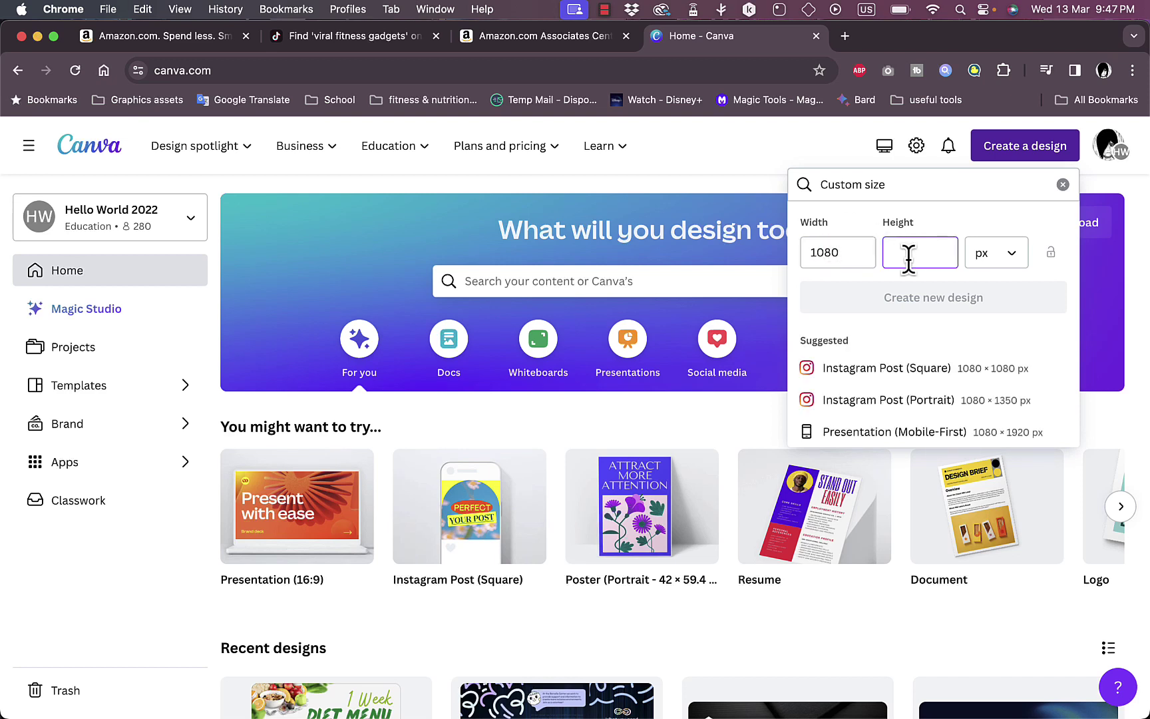
text(1920)
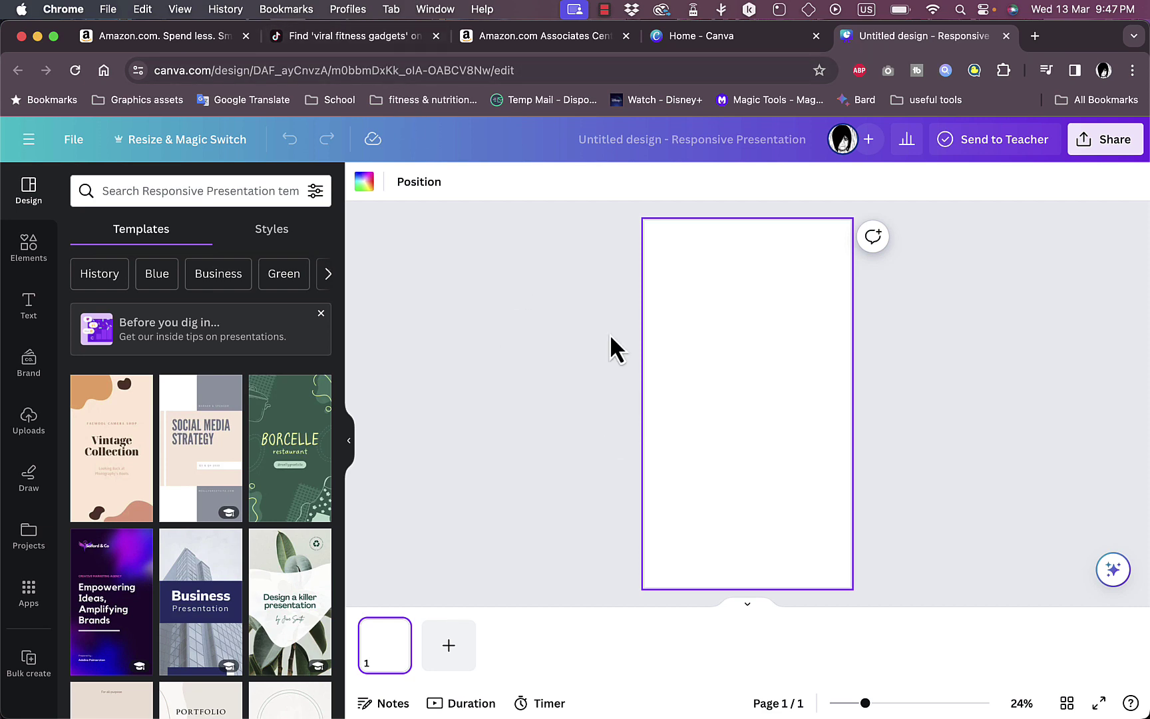
Close the Dynagrip video, load TikTok's Upload page, then switch to the Amazon tab
click(356, 45)
click(32, 149)
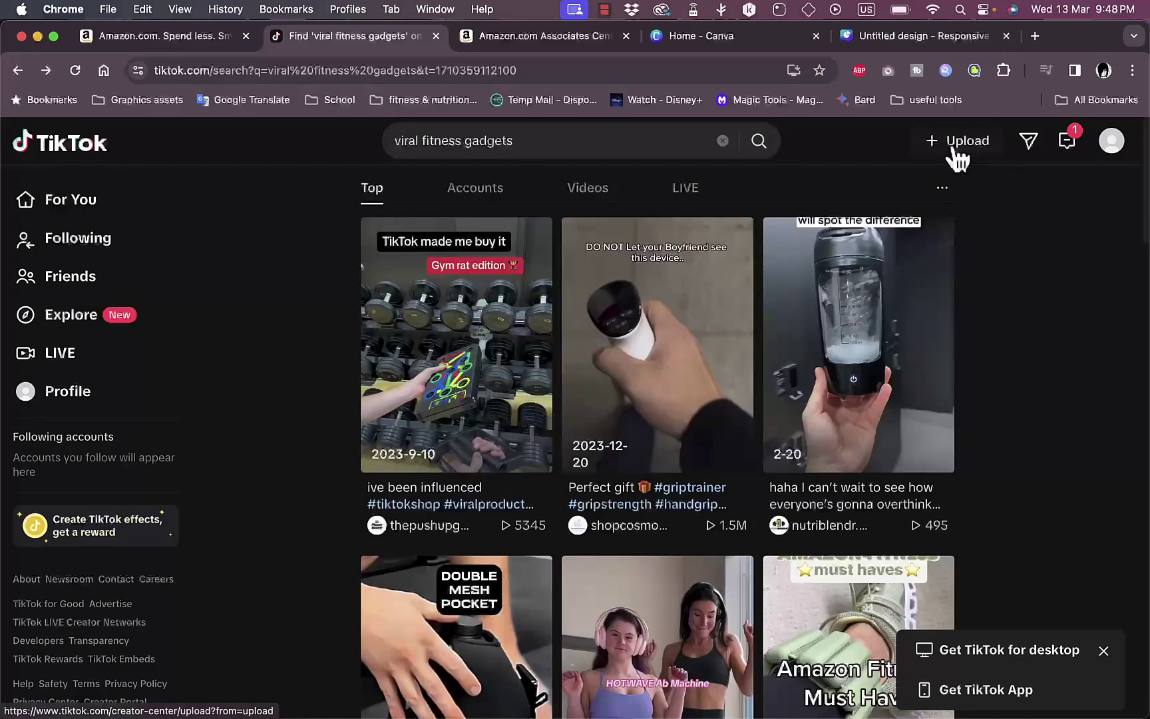
click(958, 157)
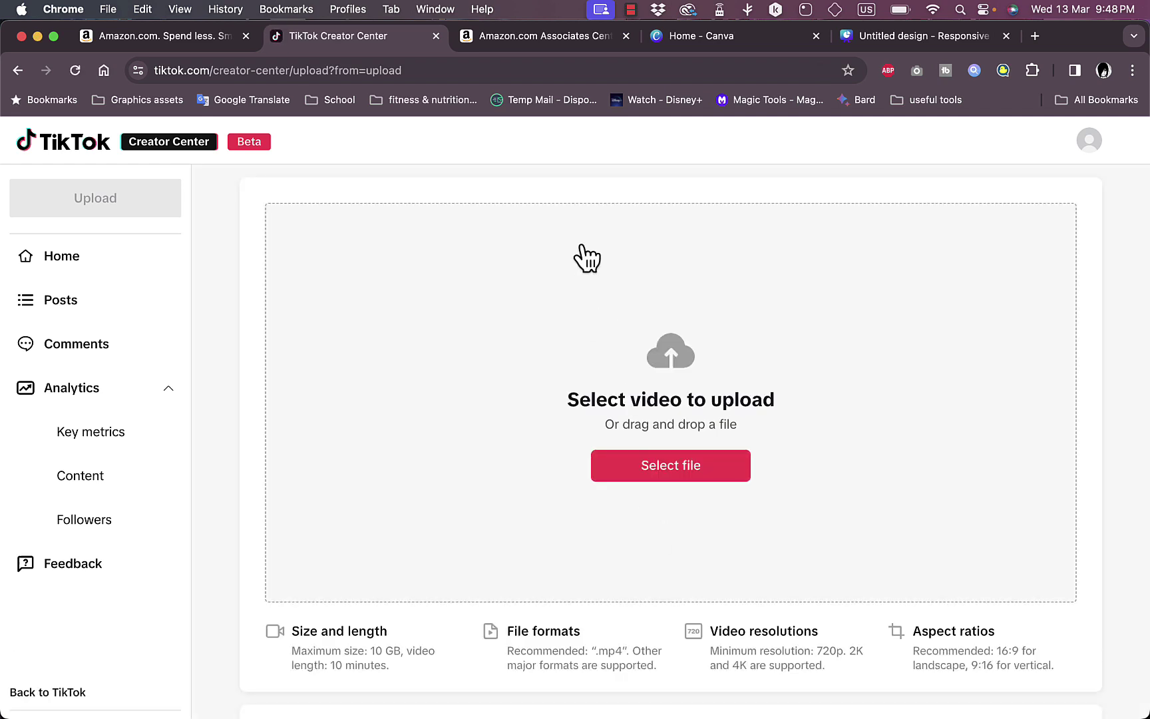
click(171, 48)
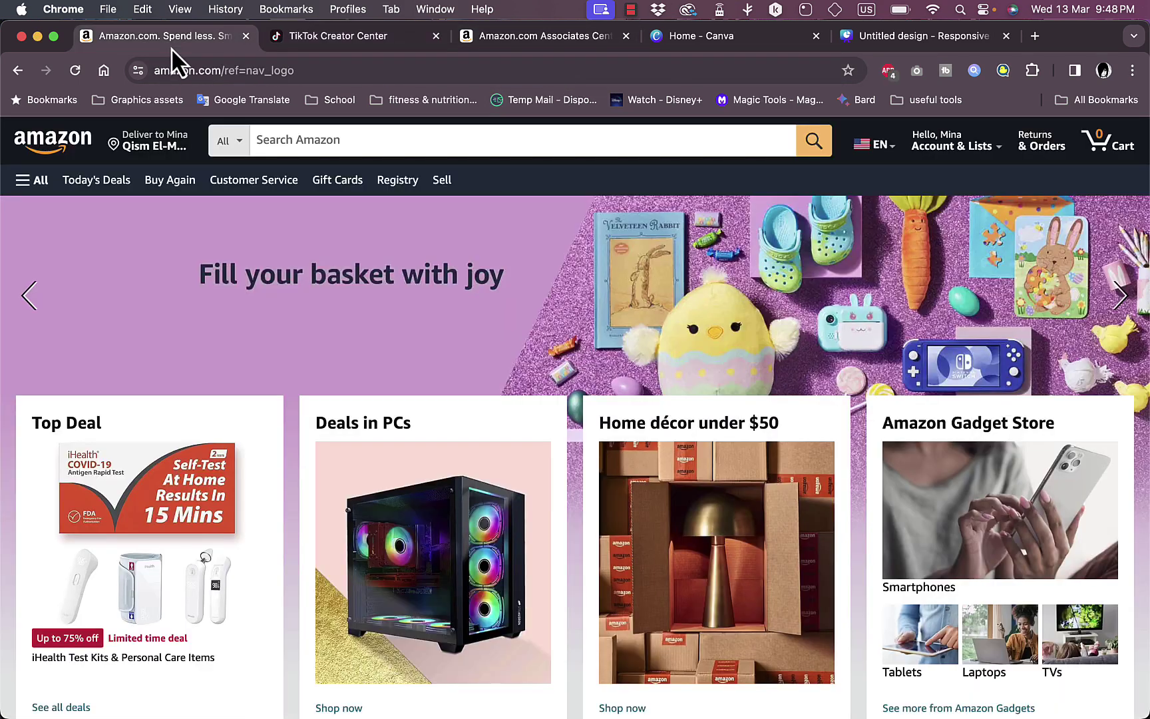
Search Amazon for 'grip strength' and open the erduoduo soft foam hand grips page
click(560, 139)
text(grip strength)
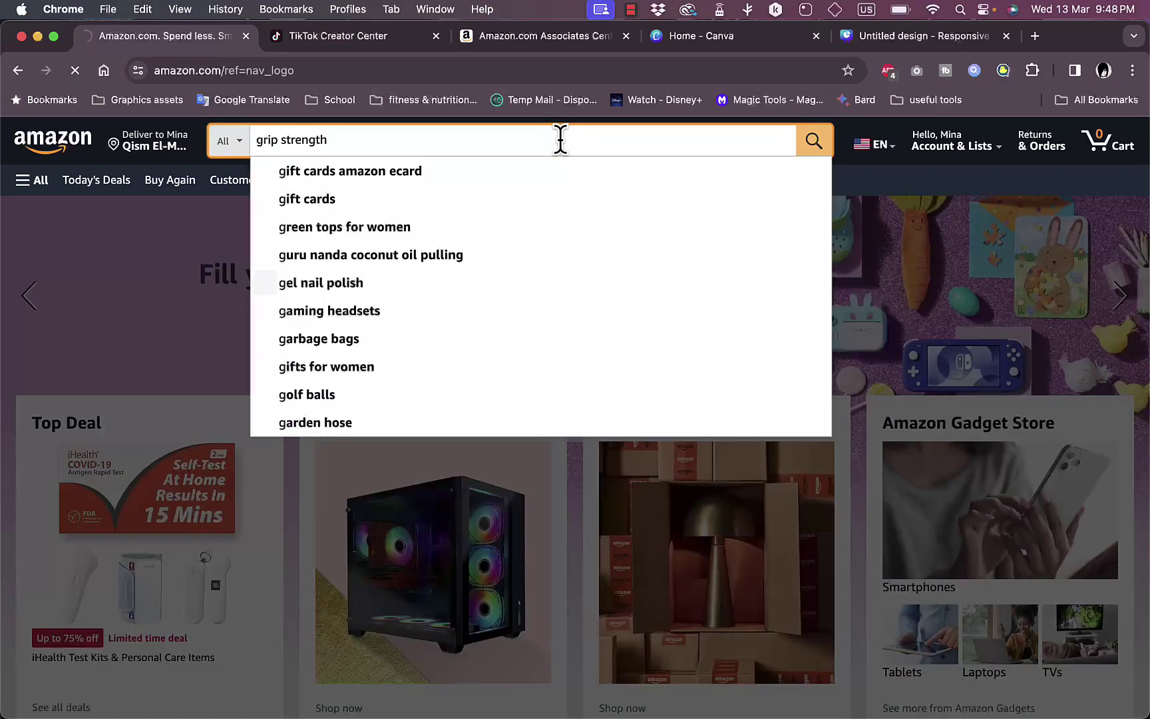
key(Return)
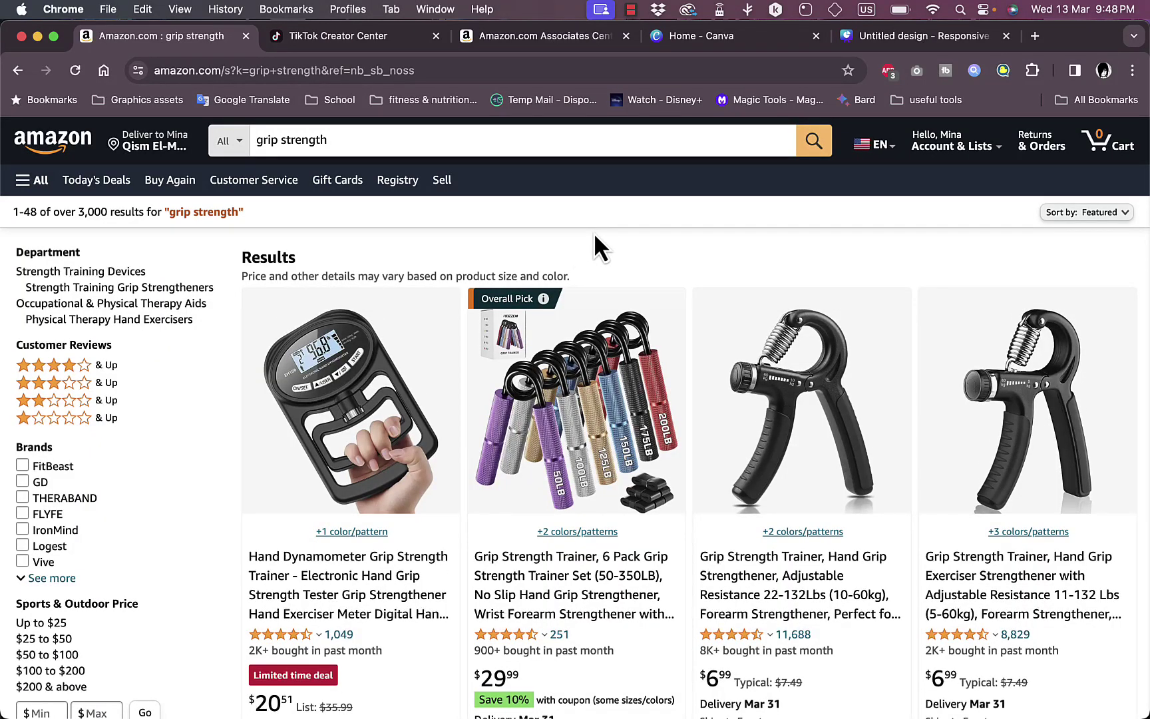
scroll(593, 243, down, 1)
scroll(593, 243, down, 3)
scroll(594, 242, down, 2)
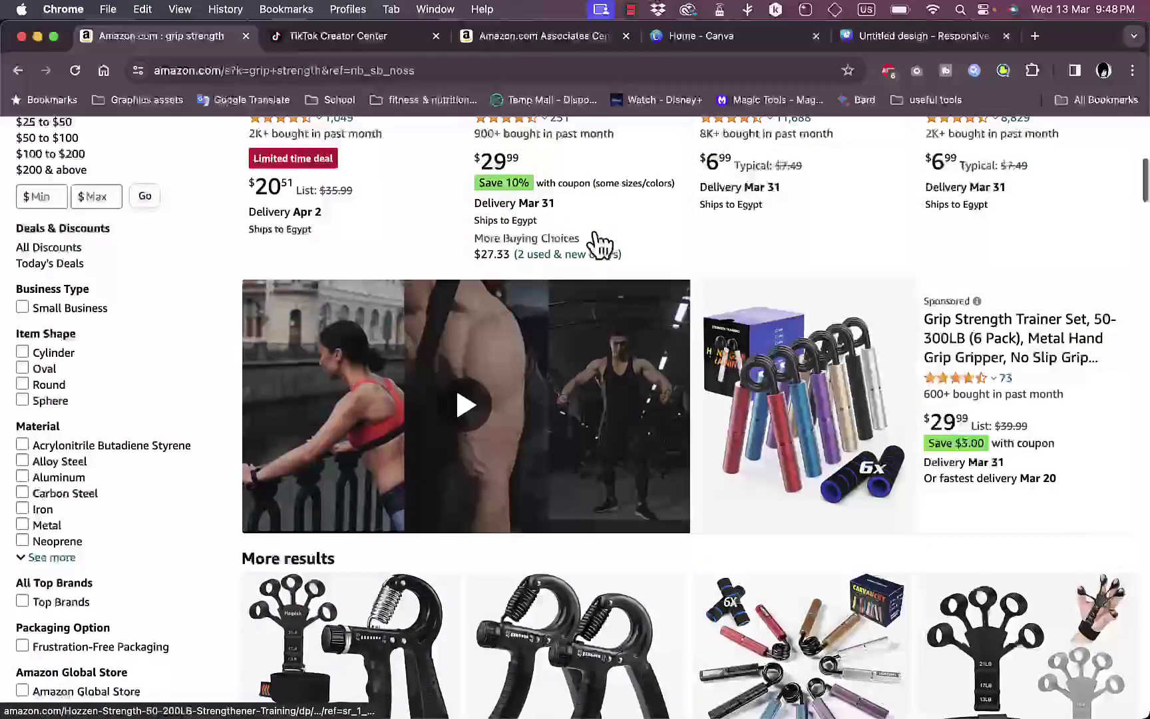
scroll(598, 242, down, 3)
scroll(597, 243, down, 1)
scroll(598, 242, down, 2)
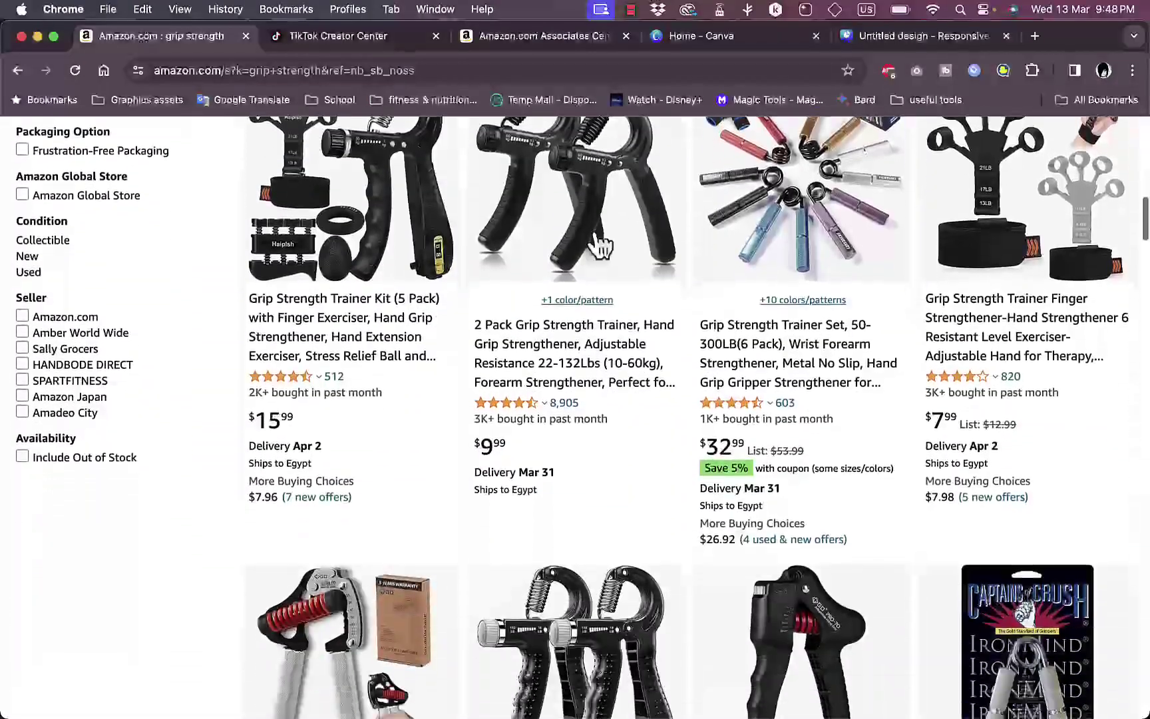
scroll(598, 246, down, 2)
scroll(598, 246, down, 2)
scroll(598, 245, down, 3)
scroll(598, 245, down, 2)
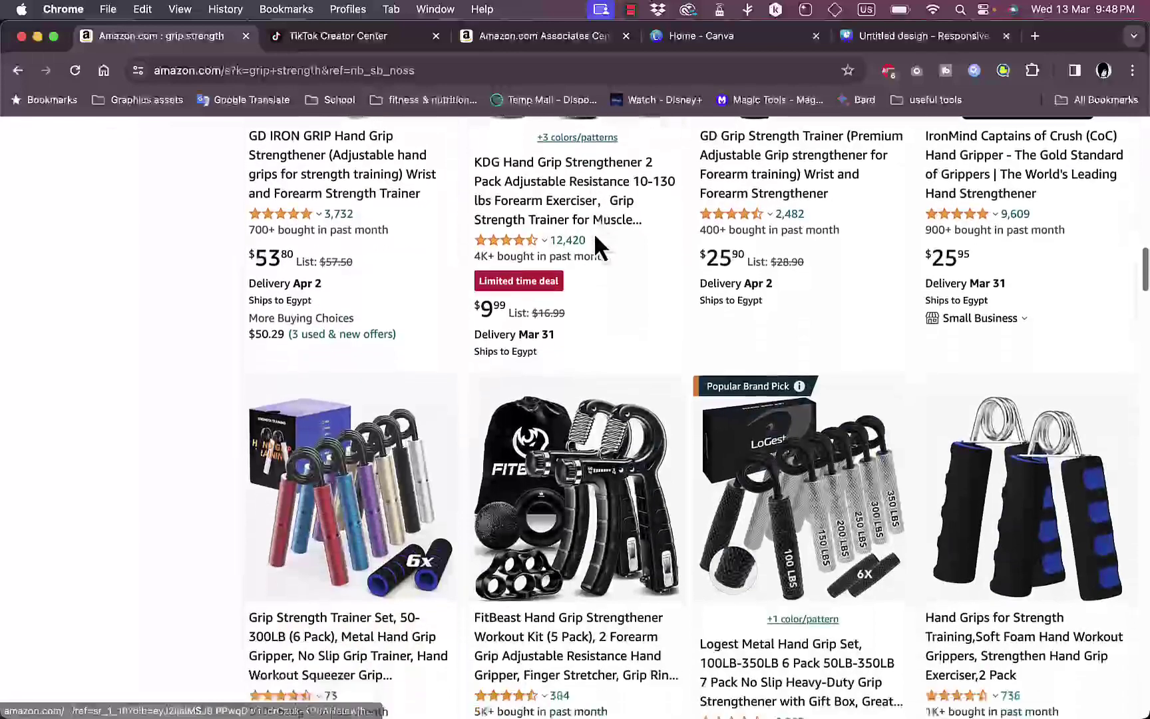
scroll(593, 237, down, 2)
click(1023, 423)
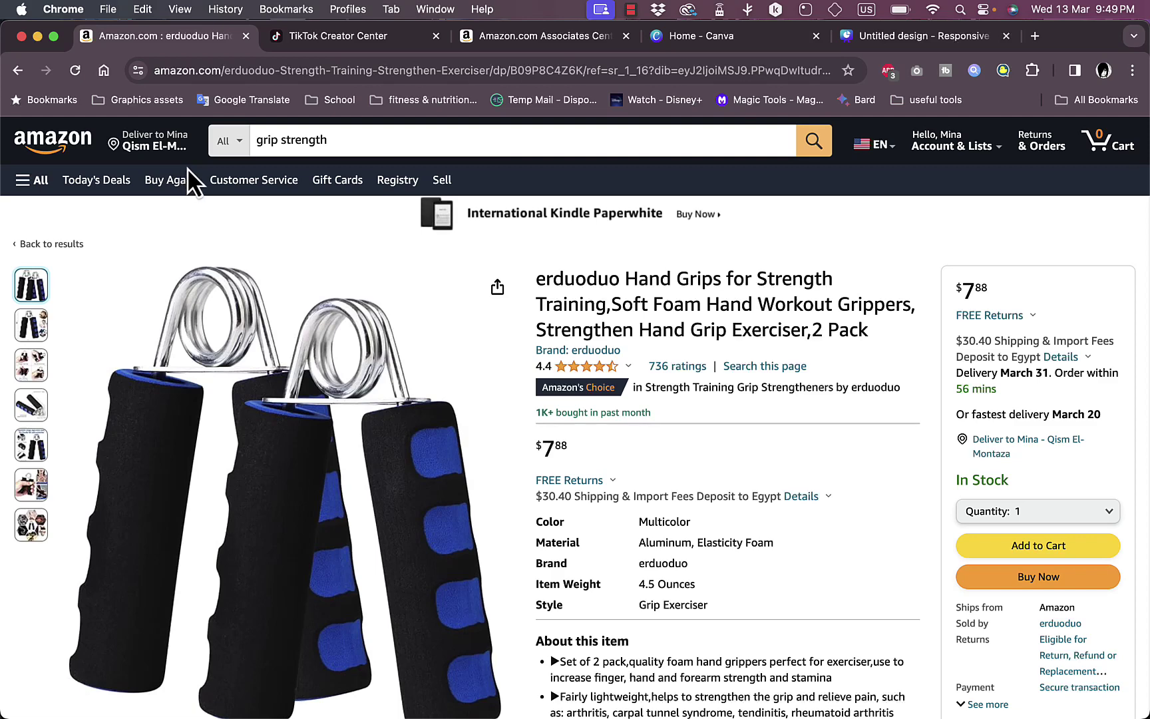
Select the product page URL, then return to the TikTok Creator Center
click(324, 70)
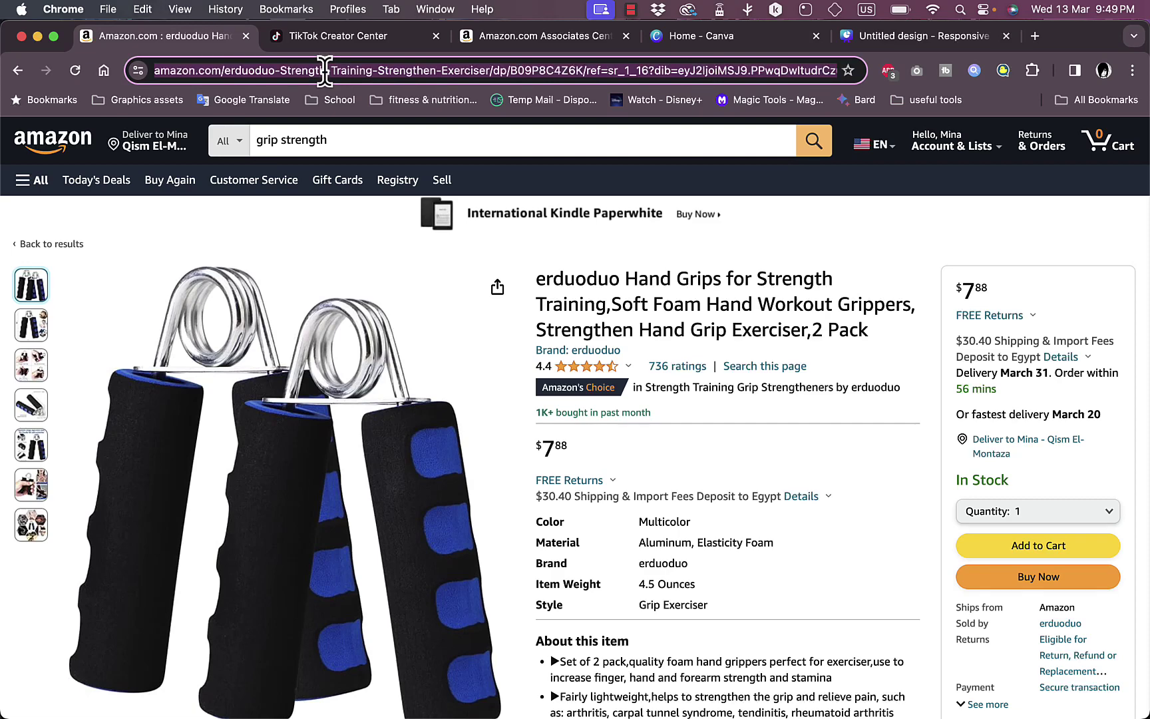
click(645, 292)
click(387, 44)
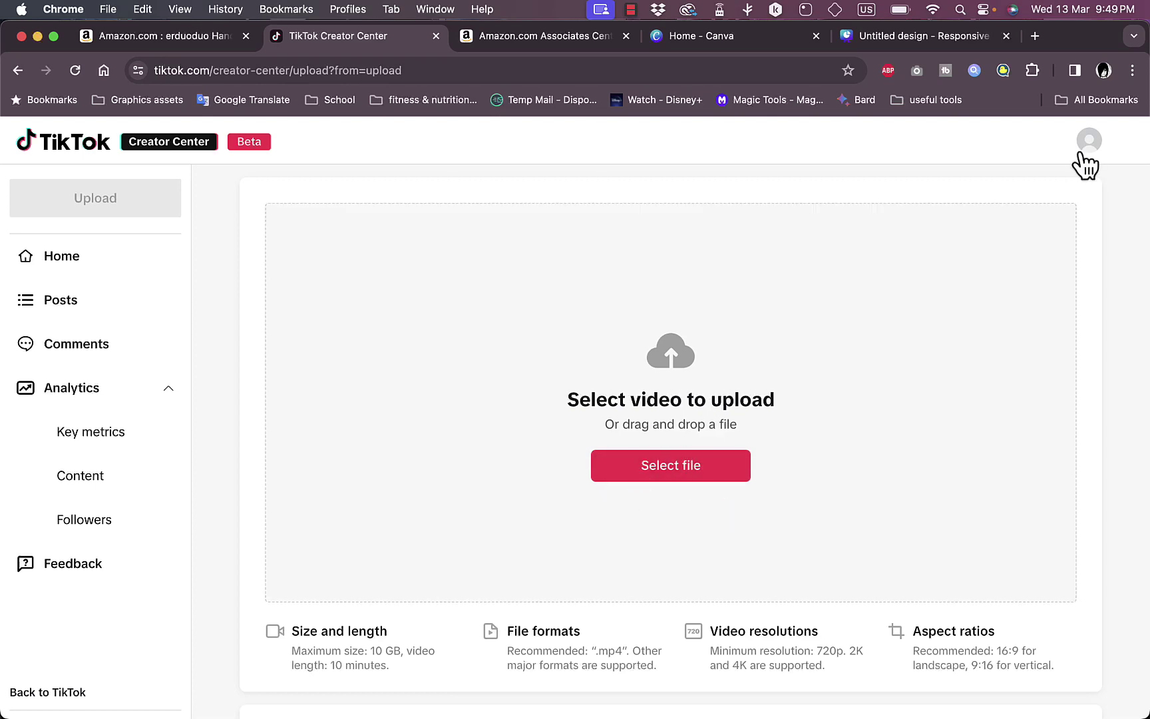
Add the Amazon hand-grip link on a new line below 'best fitness products' in the TikTok bio
click(77, 154)
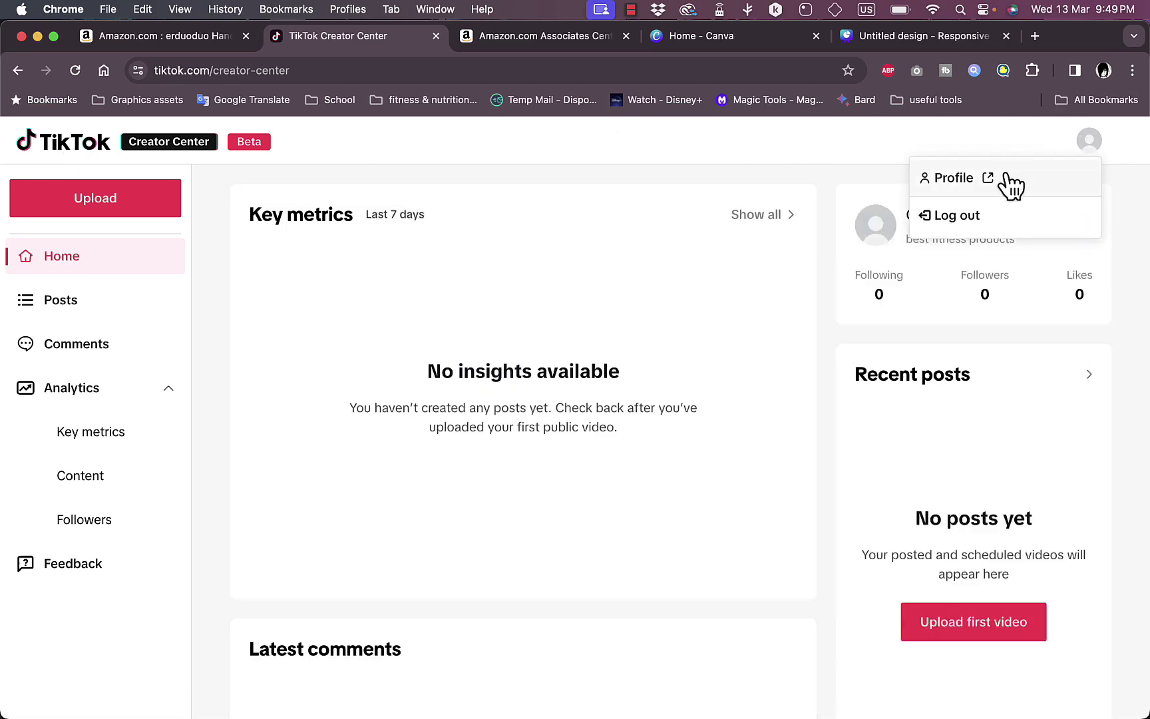
click(1006, 173)
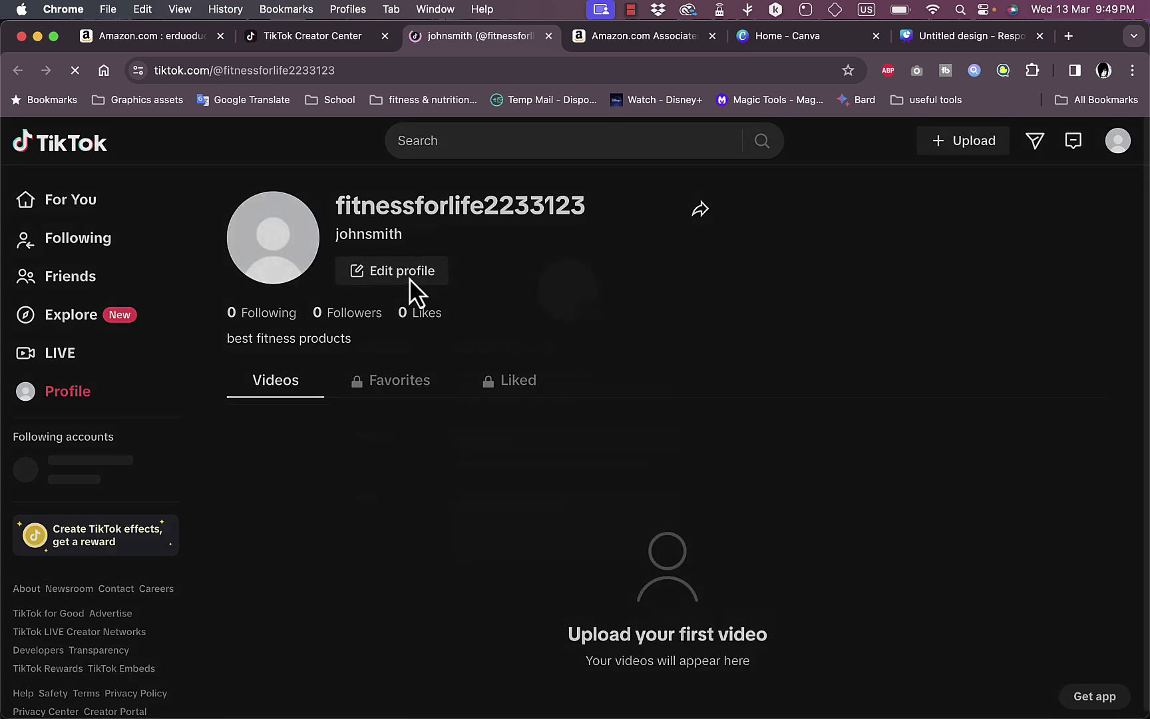
click(416, 283)
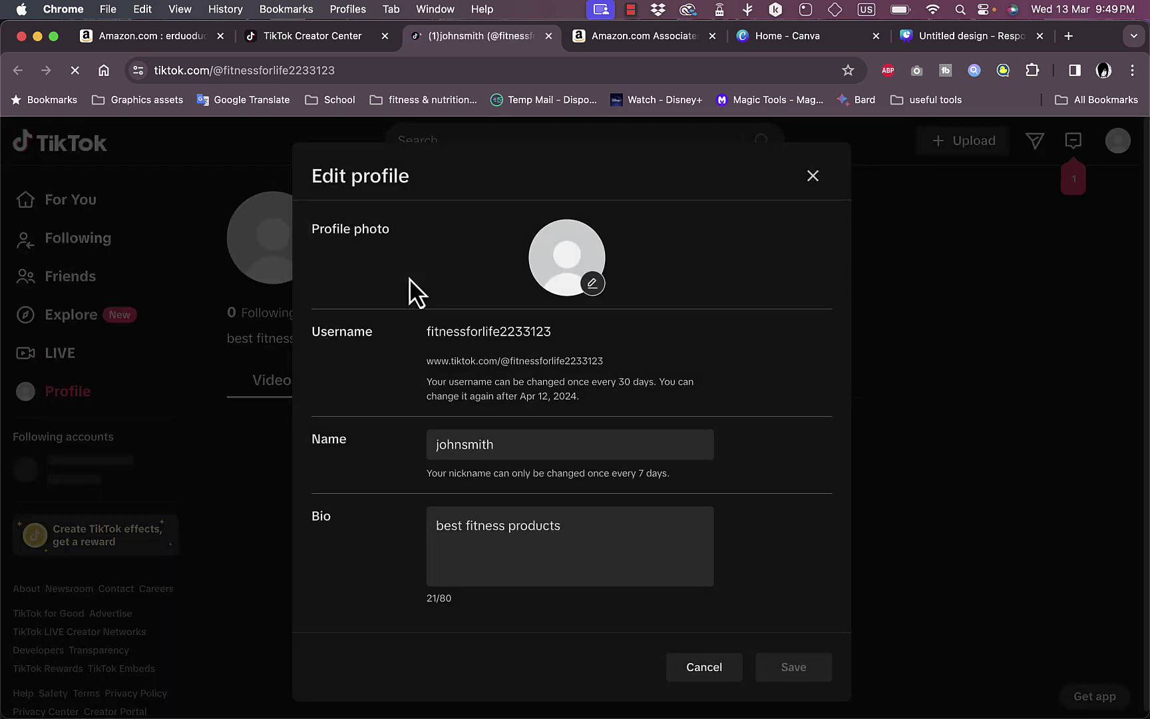
click(522, 564)
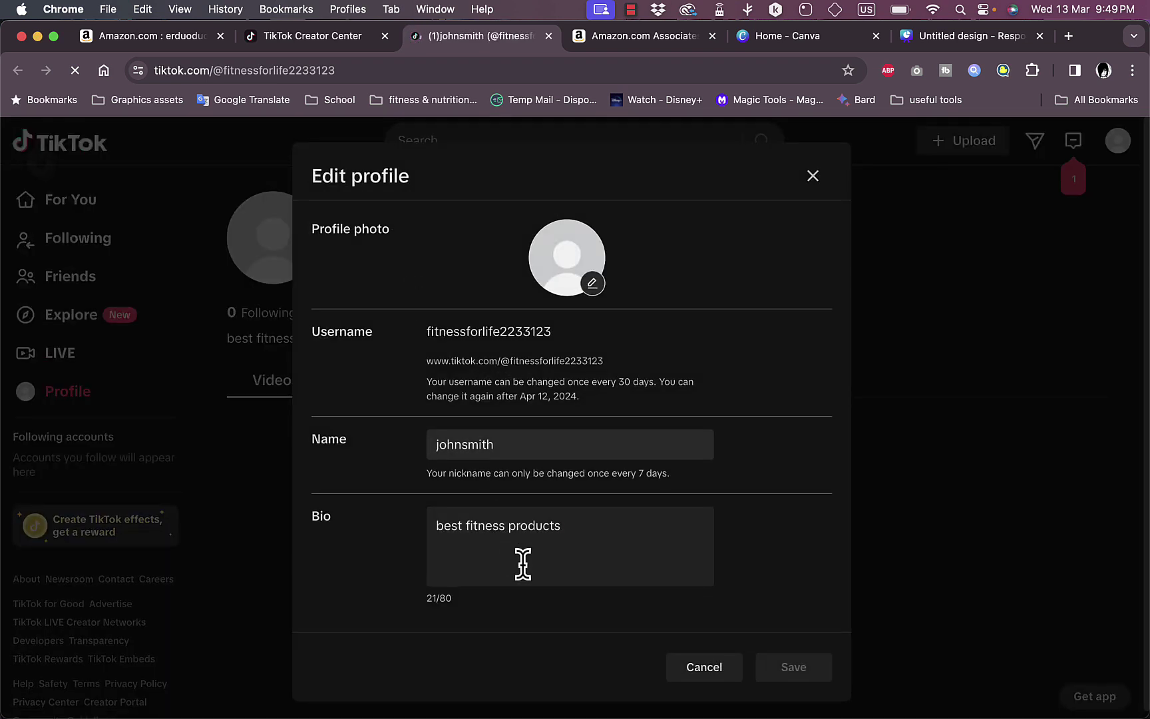
key(Return)
key(super+v)
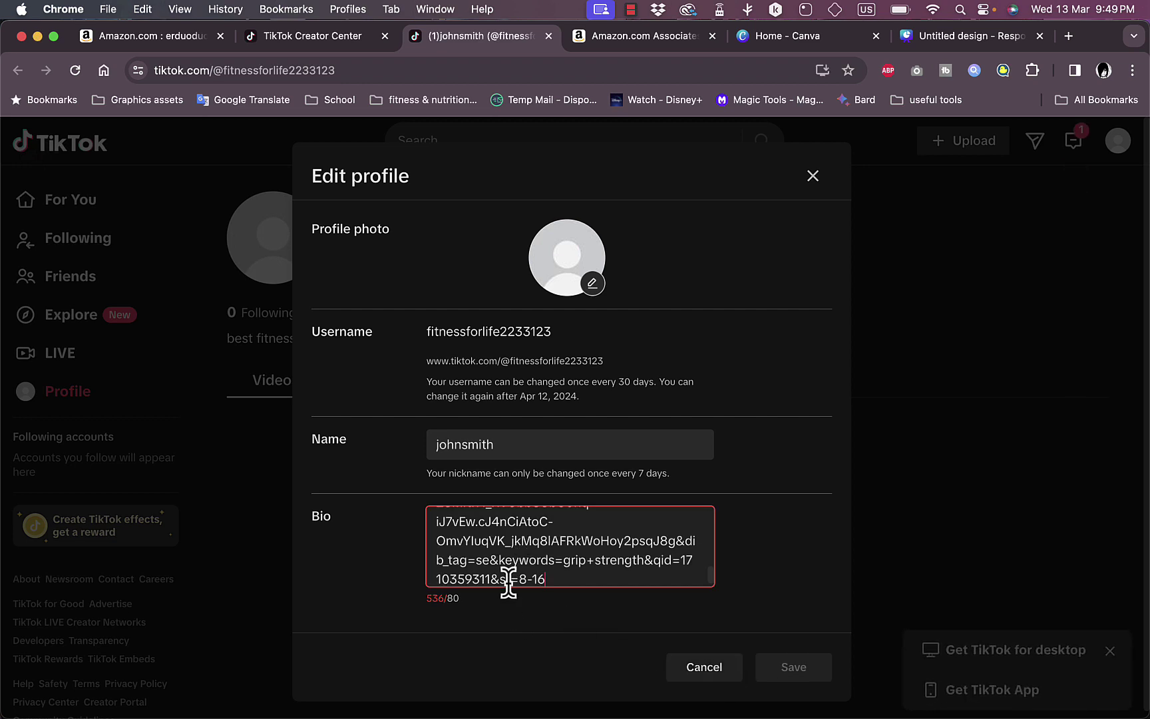
scroll(539, 548, up, 2)
scroll(539, 550, up, 2)
scroll(542, 553, up, 2)
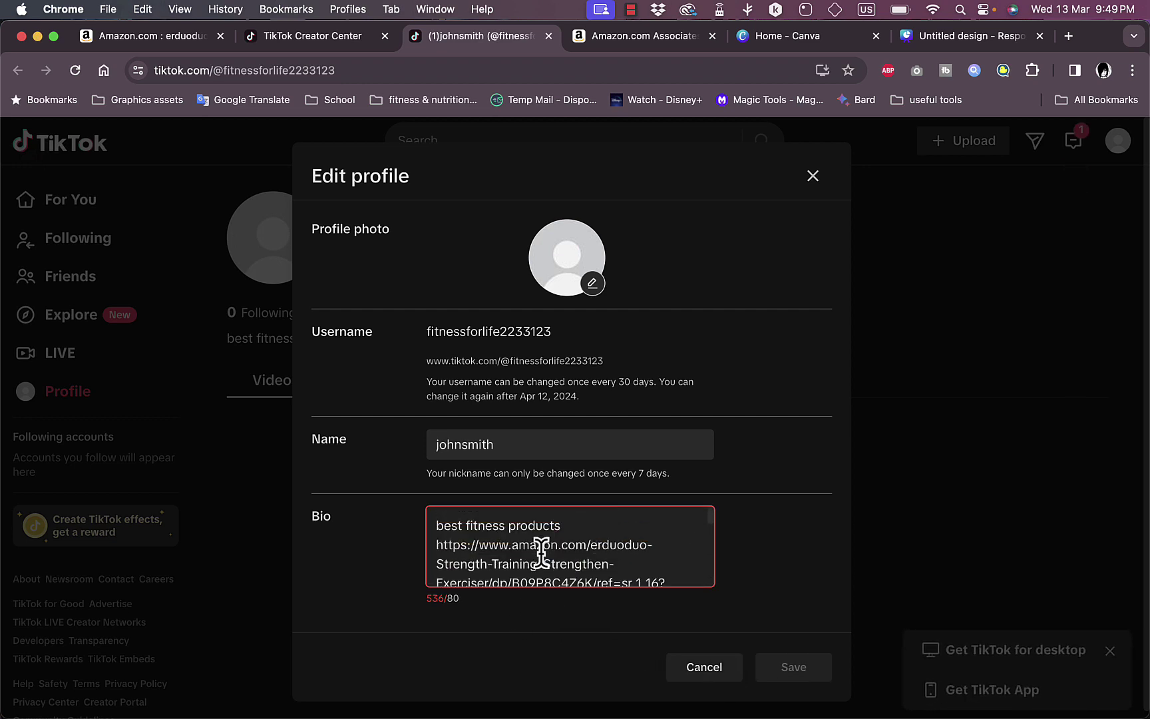
scroll(542, 552, down, 2)
scroll(542, 553, down, 2)
scroll(542, 555, down, 2)
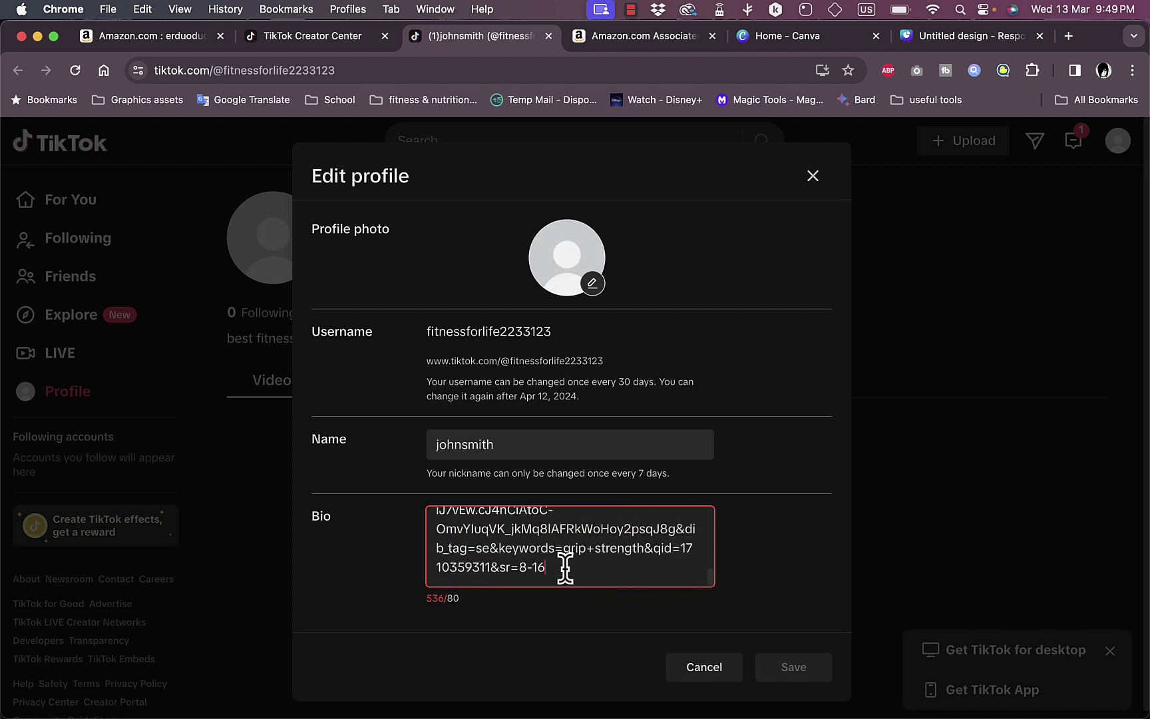
scroll(565, 567, up, 3)
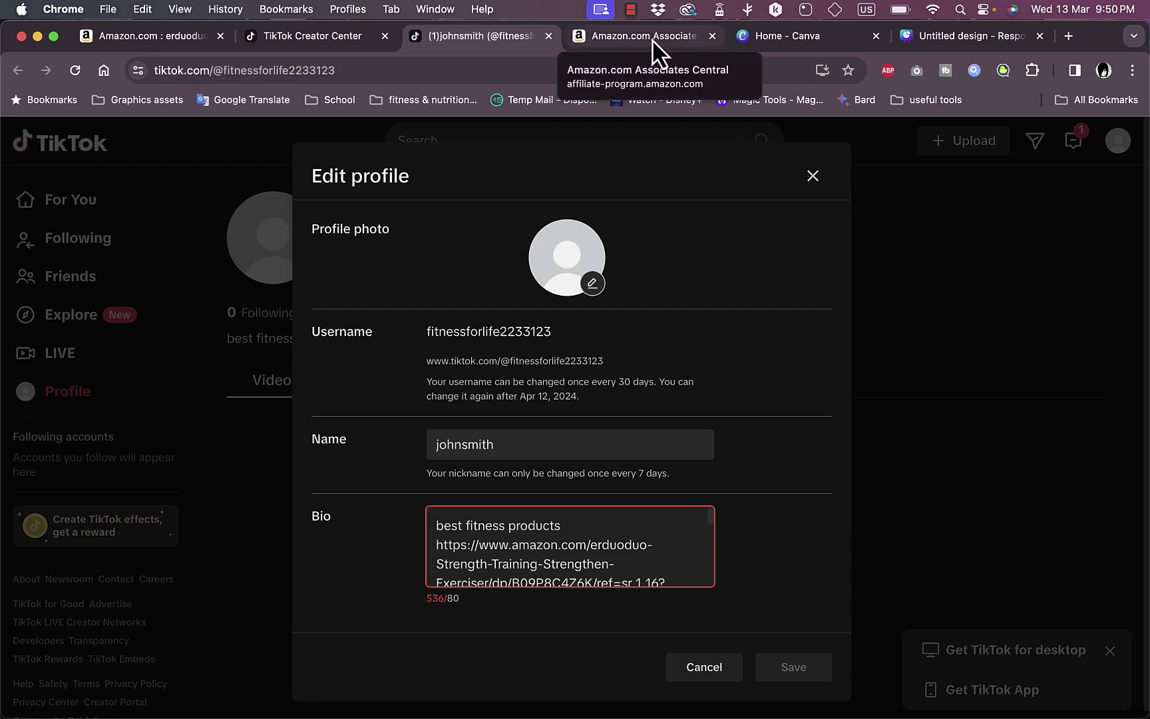
Close the Canva home tab, show the blank vertical Untitled design, and select the address bar
click(874, 34)
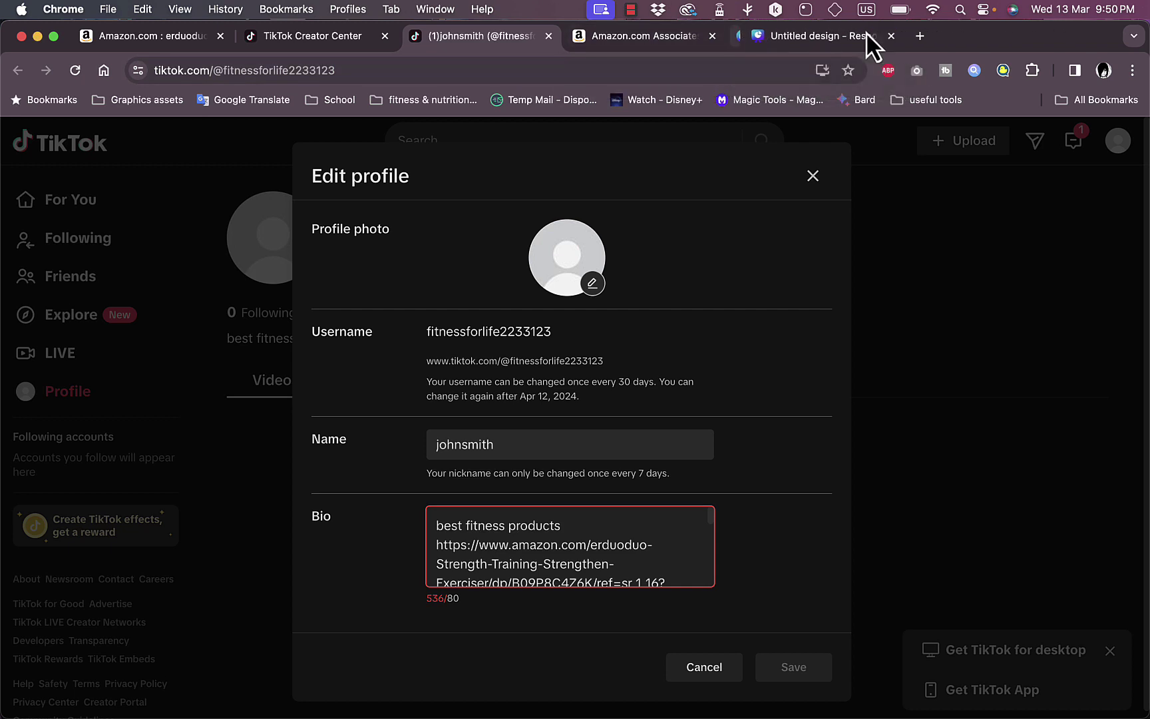
click(784, 45)
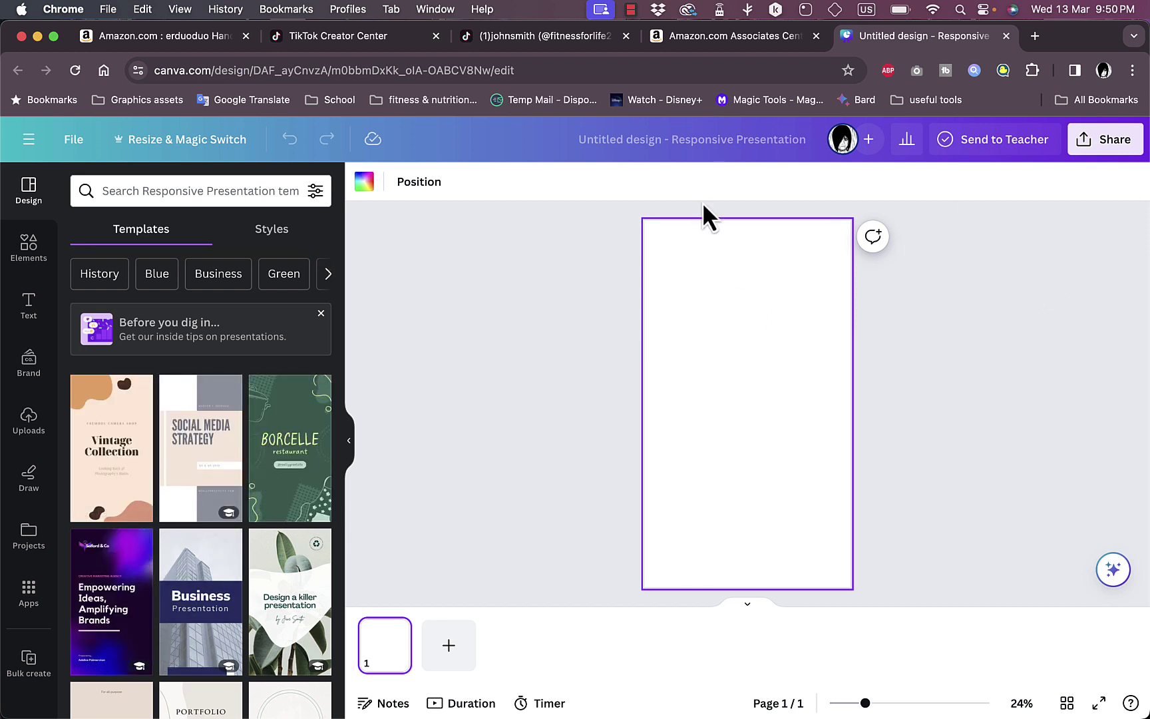
click(599, 69)
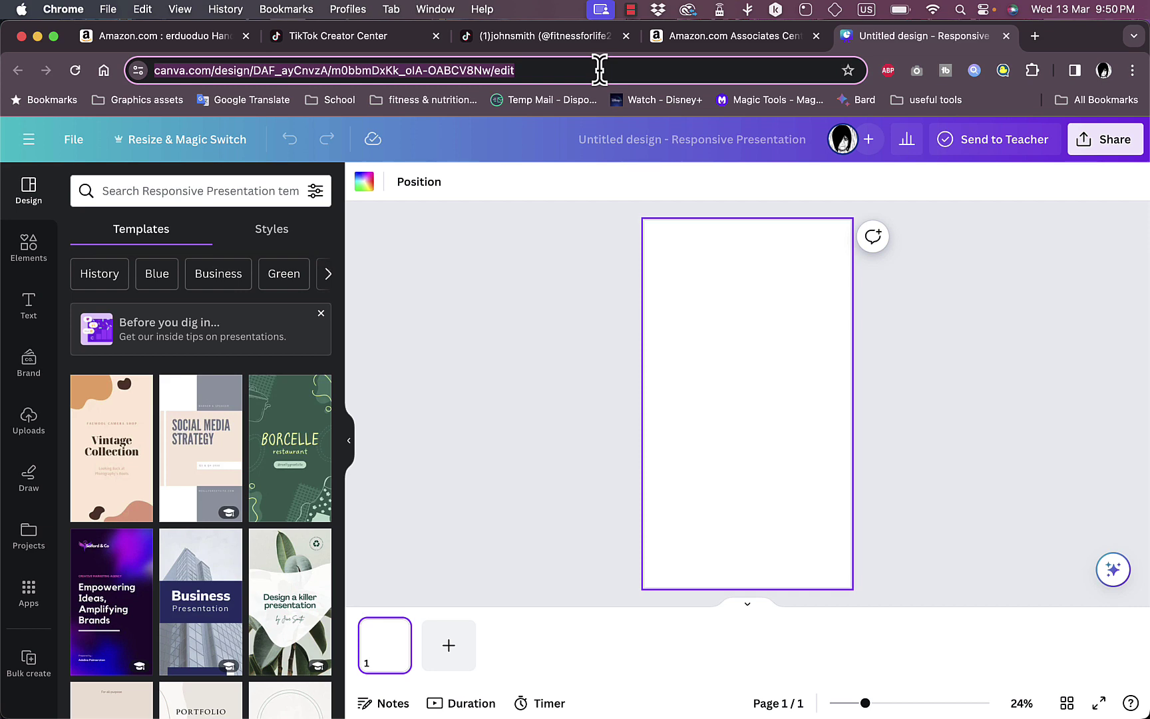
text(invi)
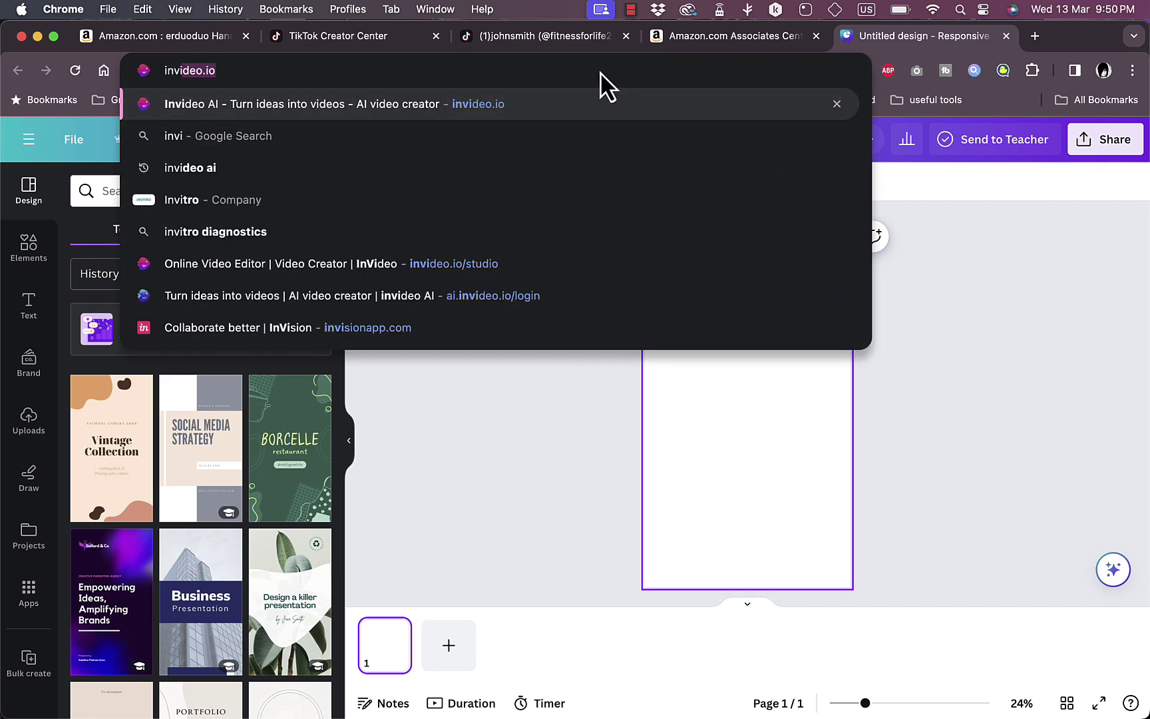
text(deo.io)
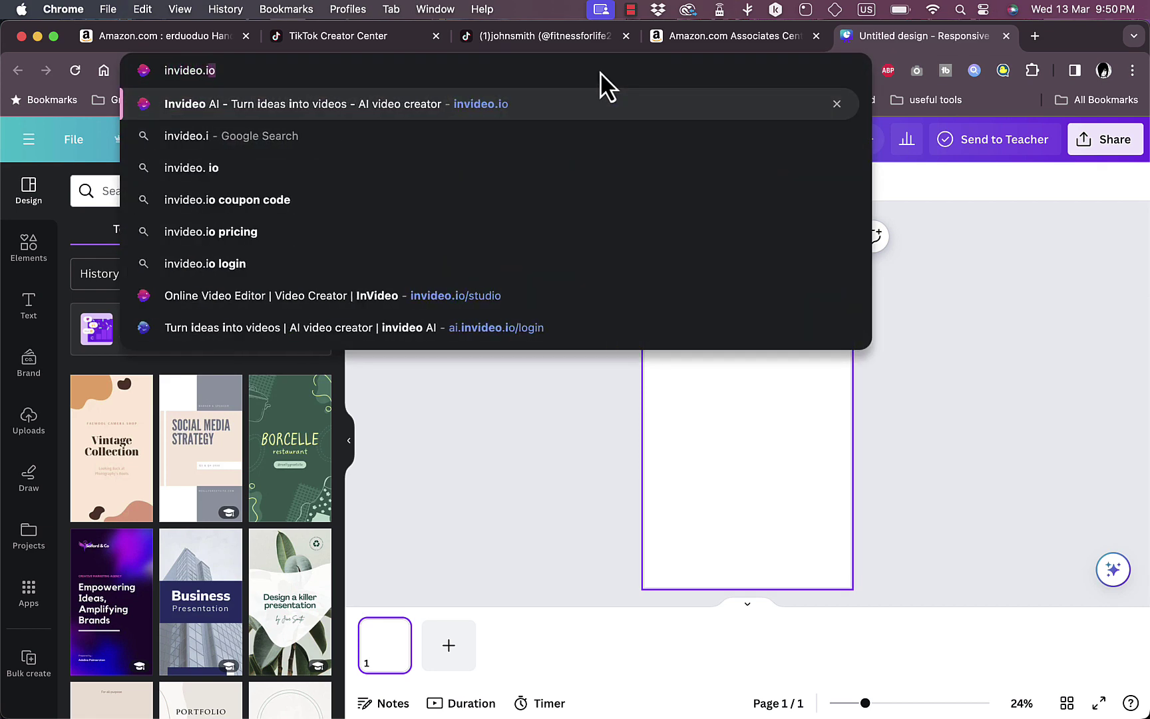
Load invideo.io and go to its InVideo Studio page
key(Return)
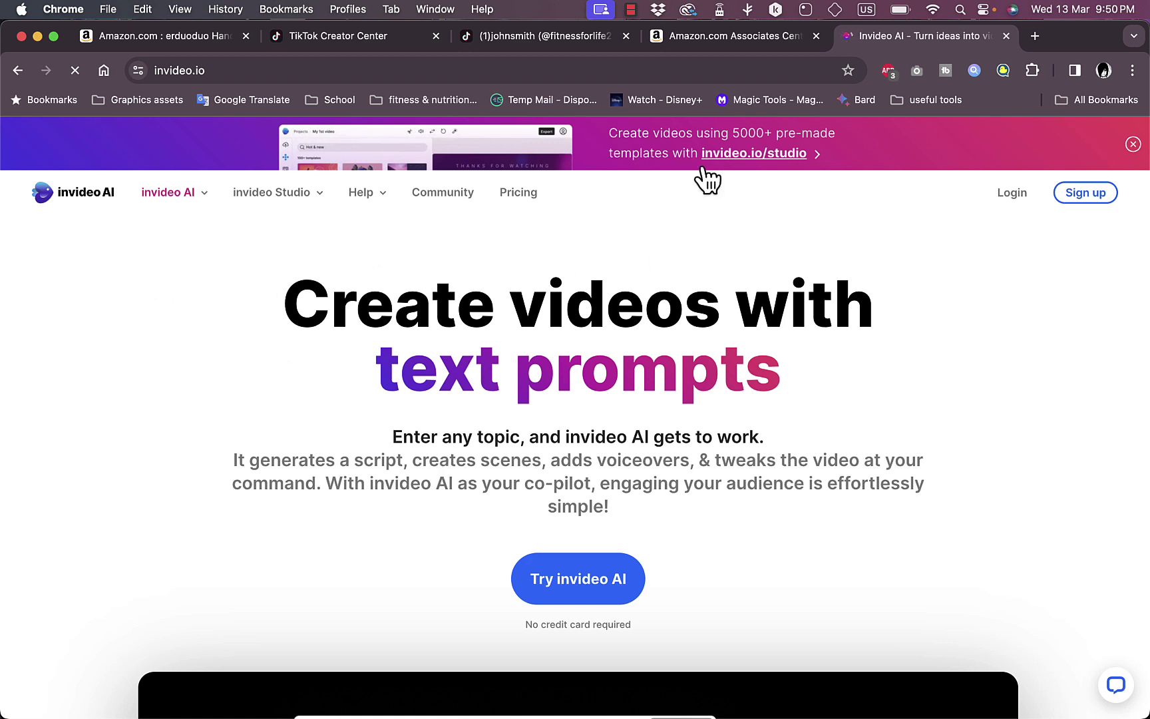
click(743, 158)
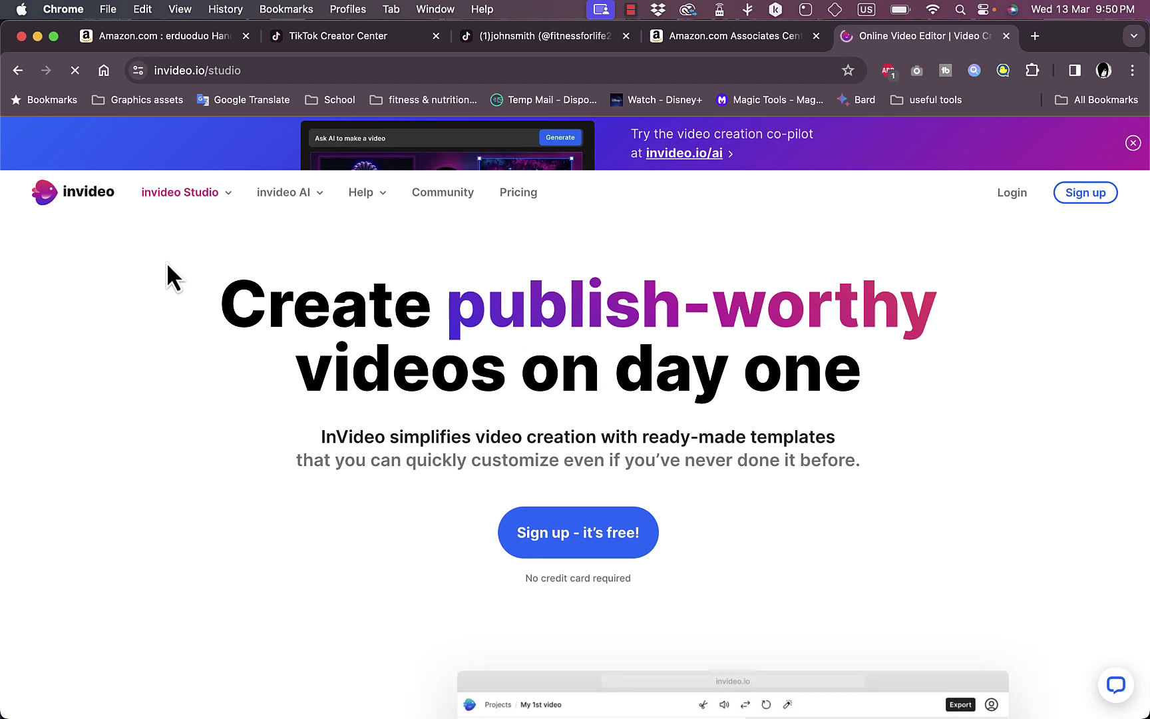